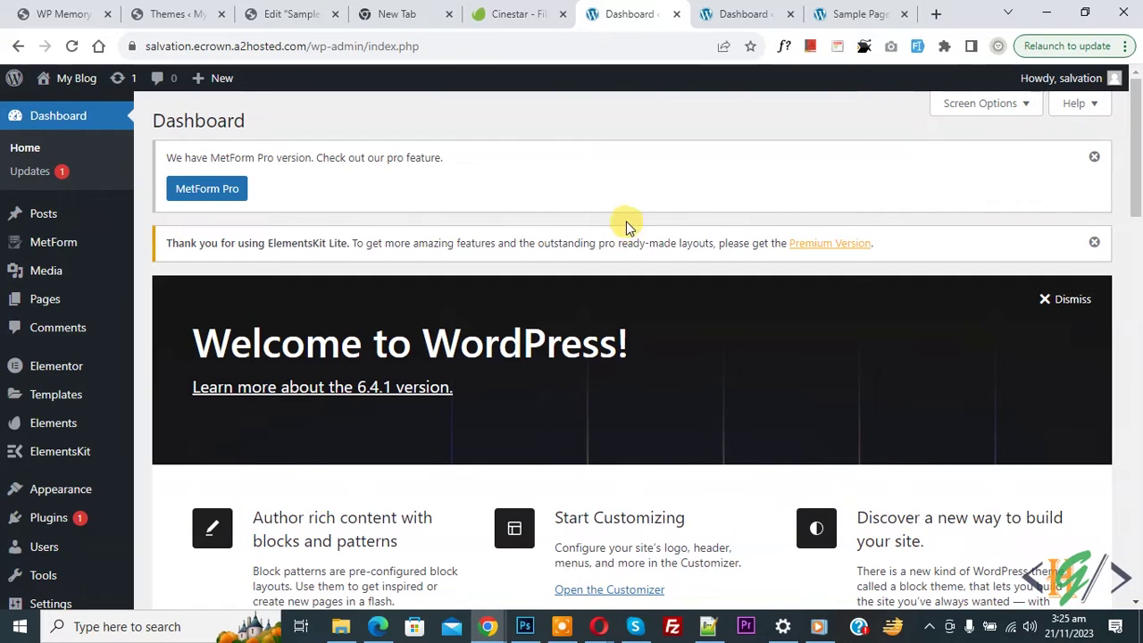
Check installed plugins against the kit's requirements: Elementor, ElementsKit Lite, MetForm, Envato Elements.
left_click(514, 14)
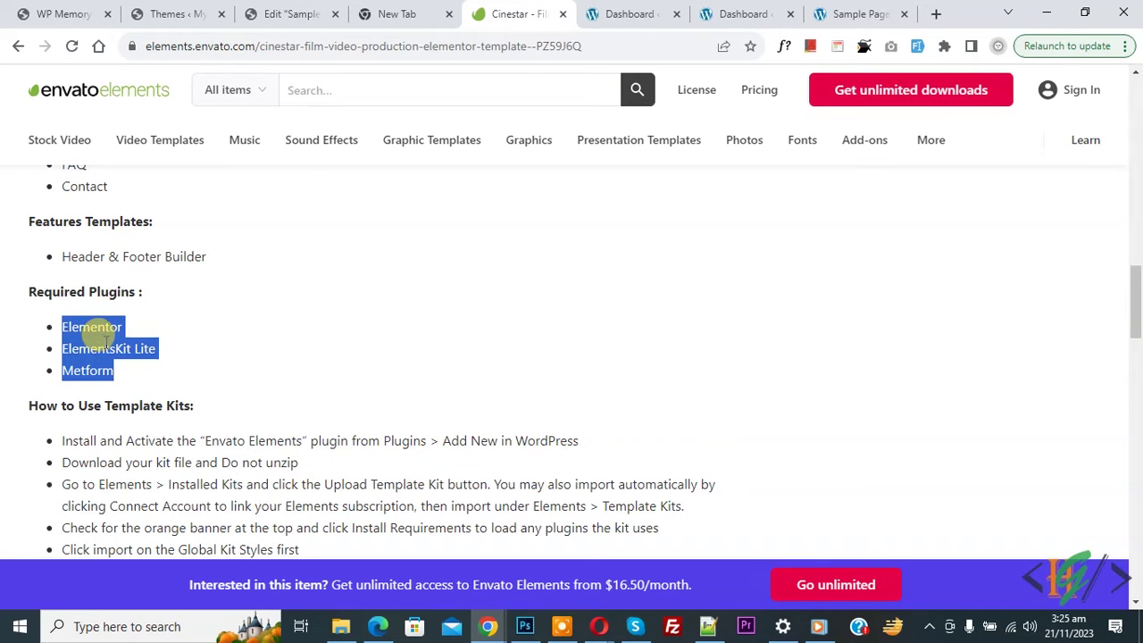
left_click(614, 12)
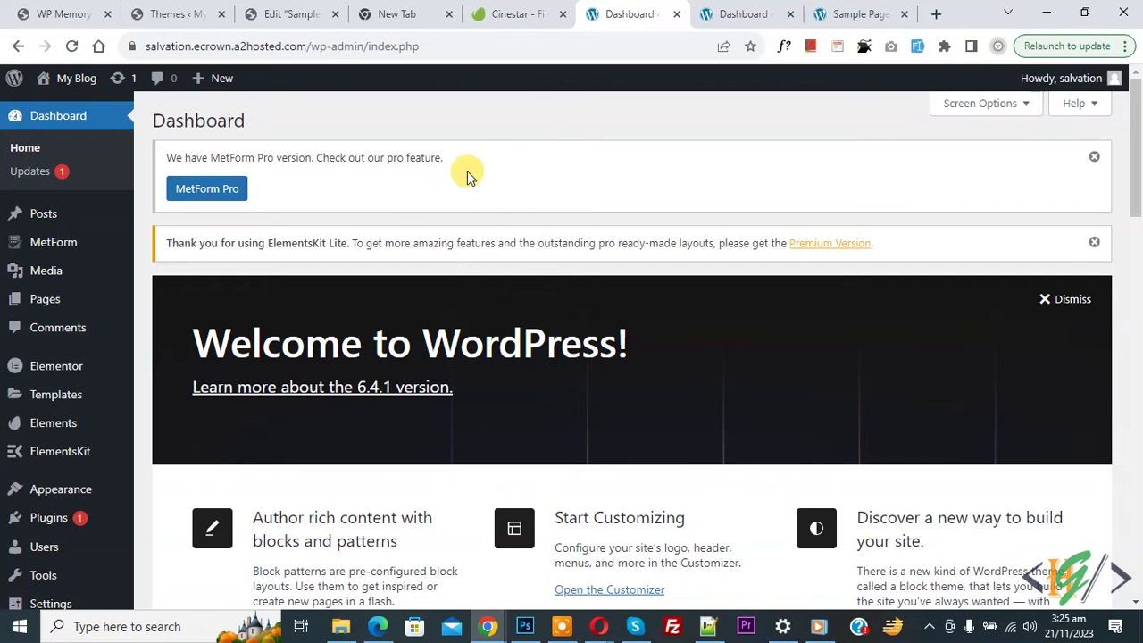
scroll(447, 177, "down", 2)
mouse_move(96, 466)
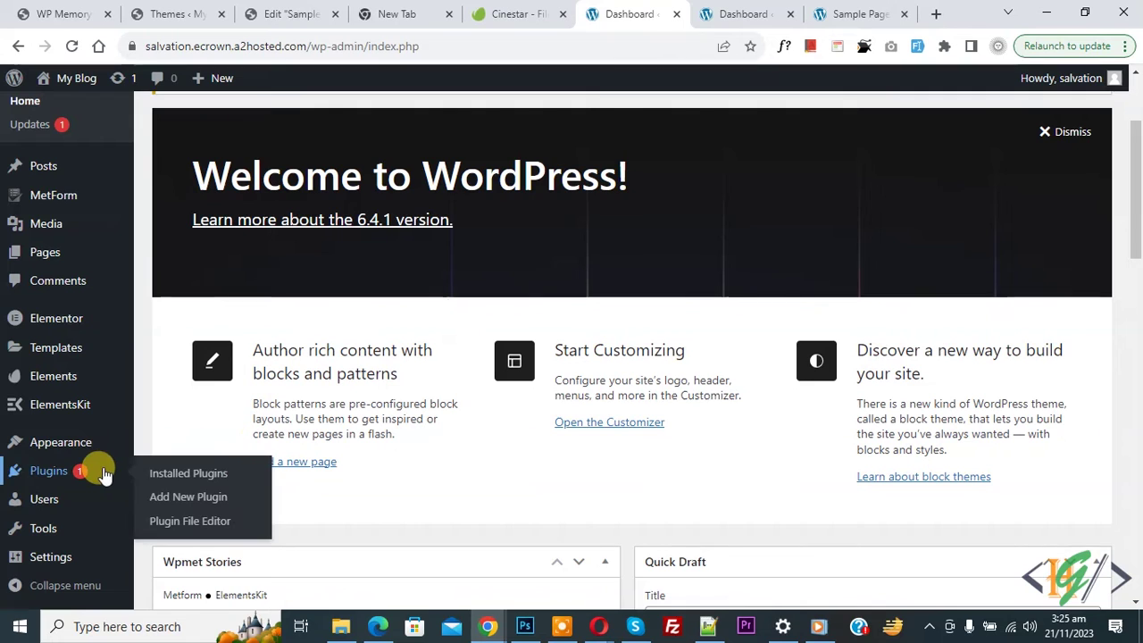
left_click(200, 482)
scroll(467, 239, "down", 2)
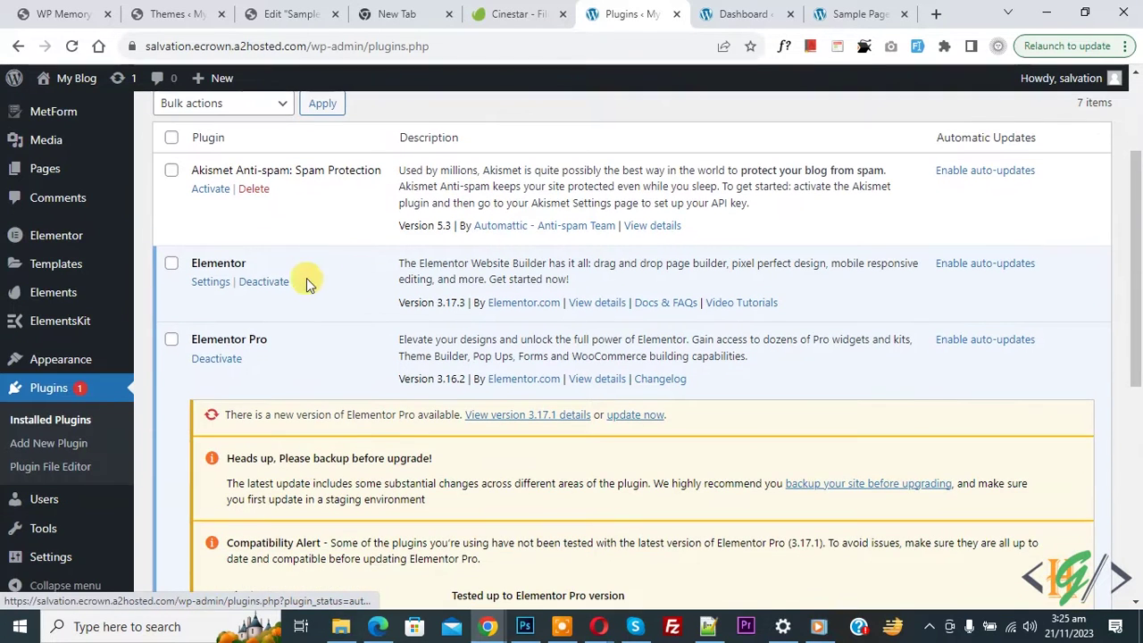
scroll(357, 259, "down", 5)
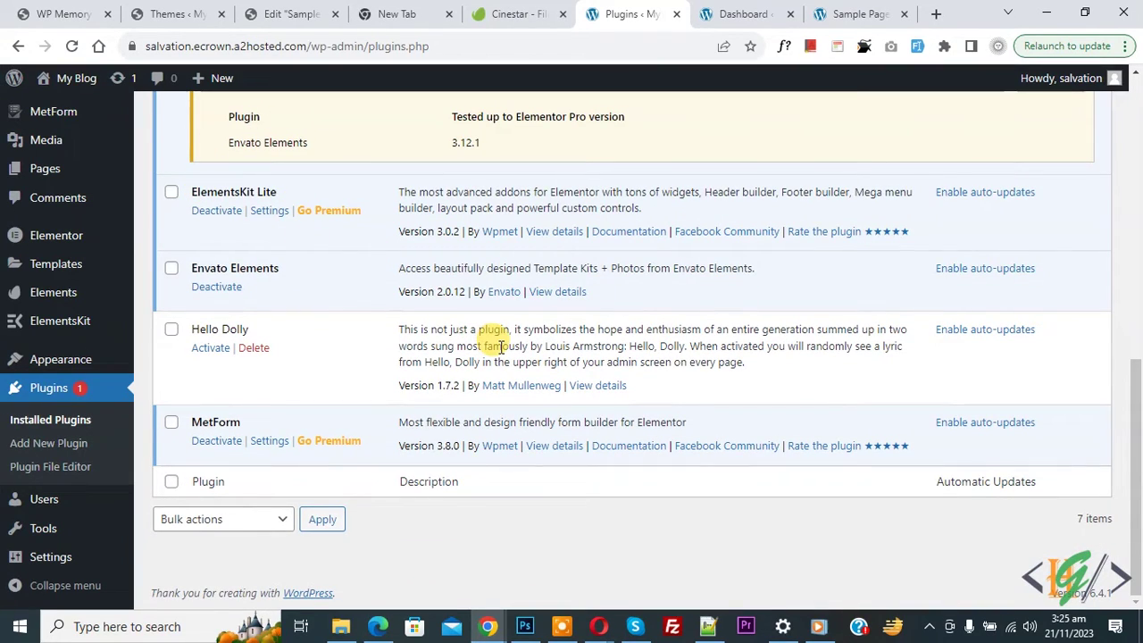
left_click(517, 13)
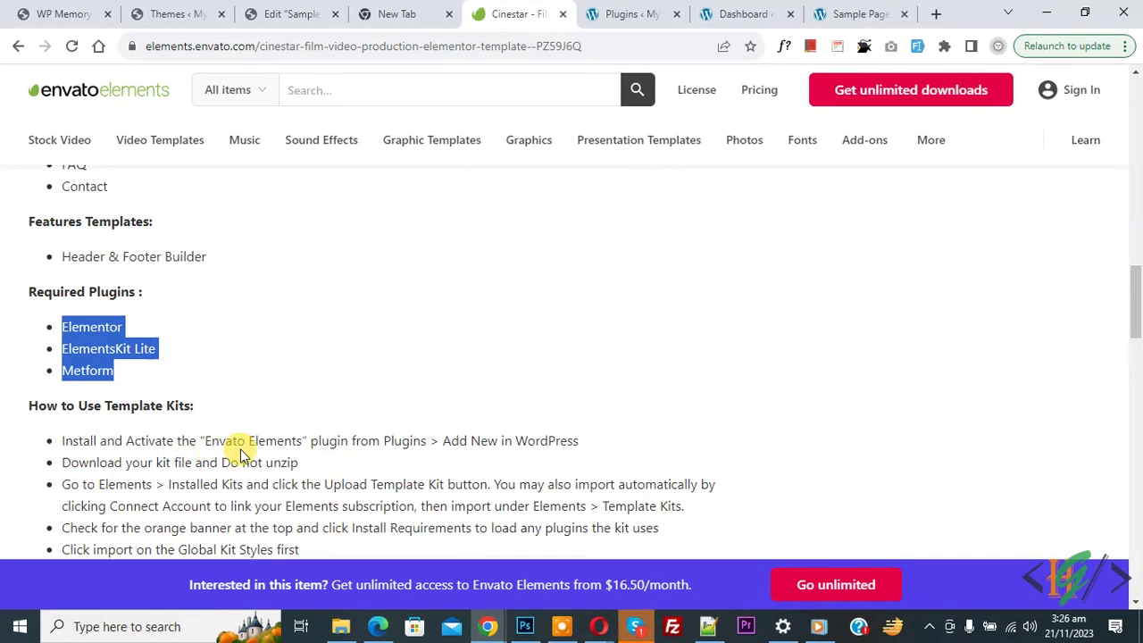
left_click(629, 14)
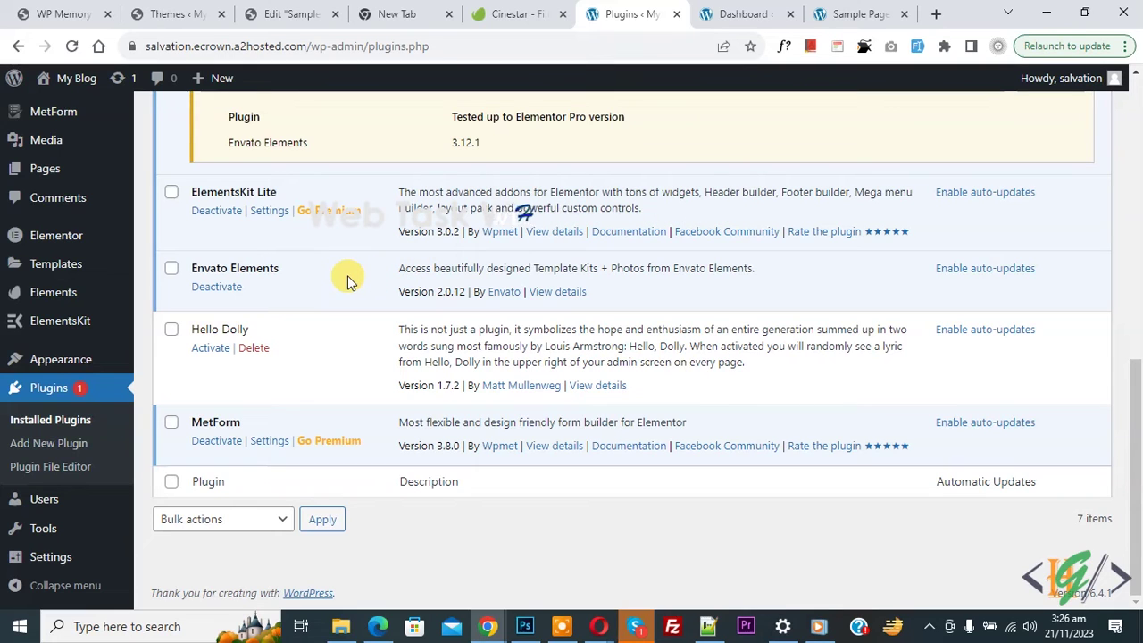
Confirm Hello Elementor is the active theme, cross-checking the kit's installation instructions.
mouse_move(84, 358)
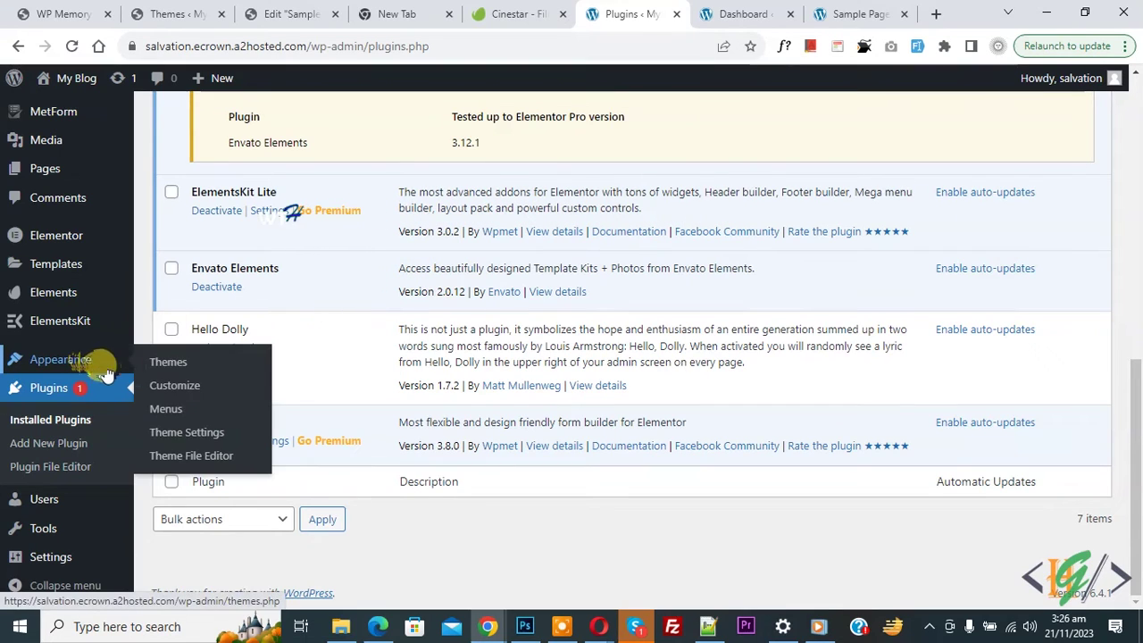
left_click(170, 370)
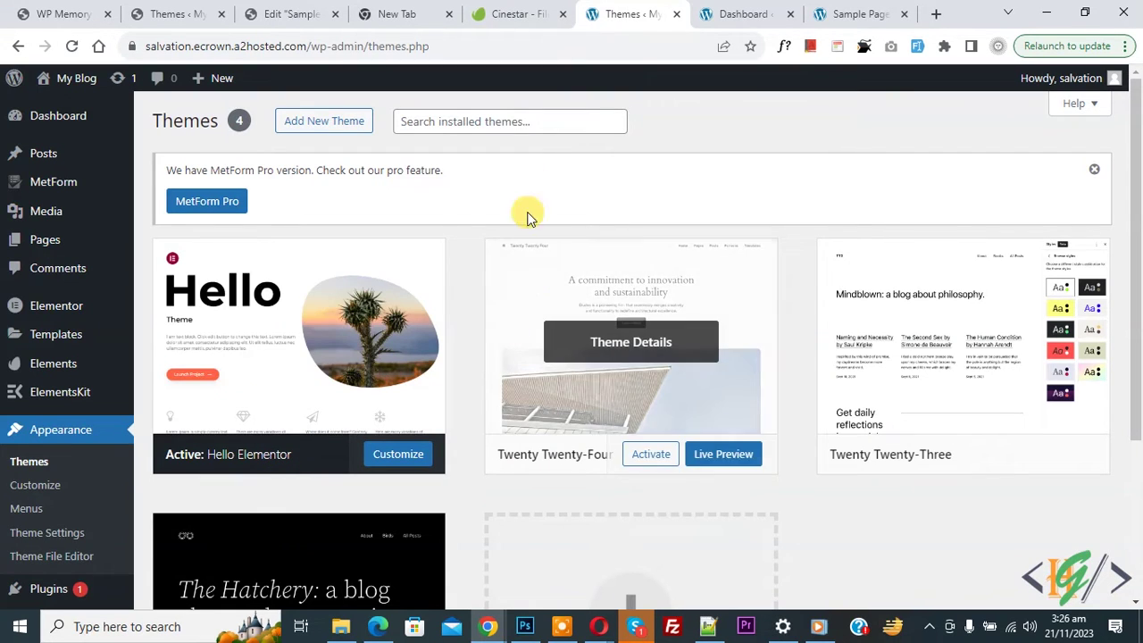
left_click(510, 13)
scroll(75, 390, "down", 1)
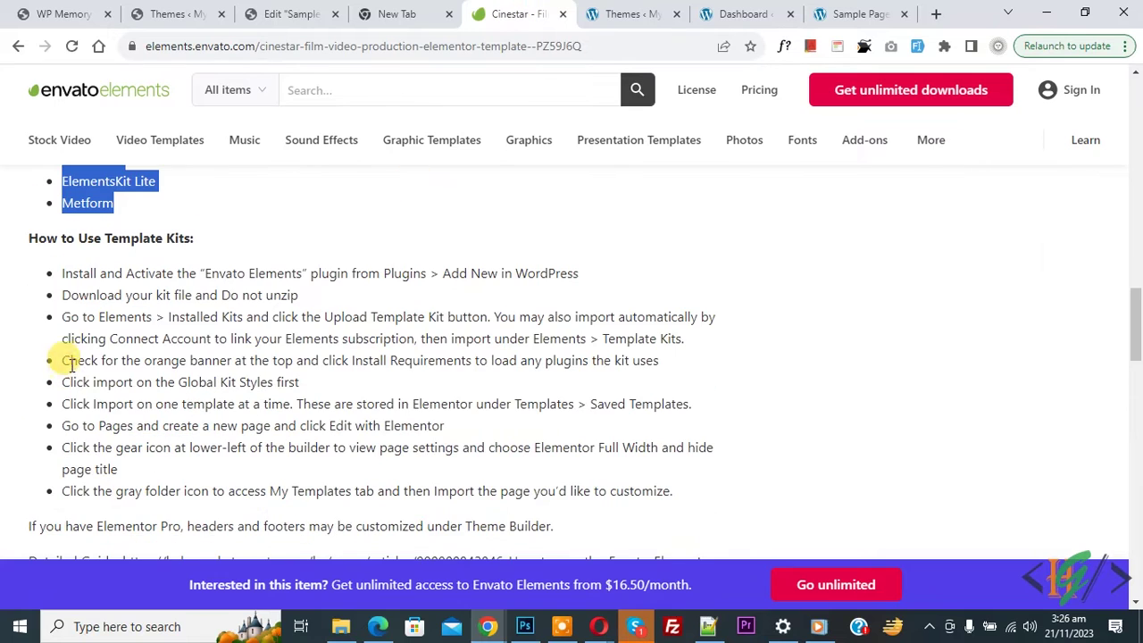
left_click_drag(65, 317, 179, 322)
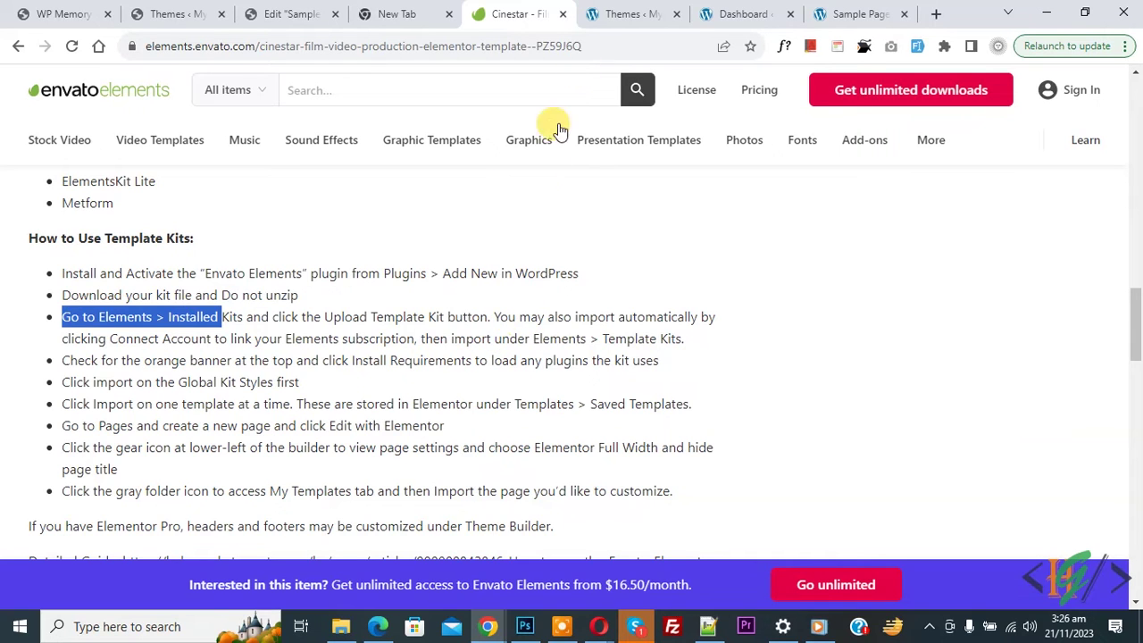
left_click(616, 14)
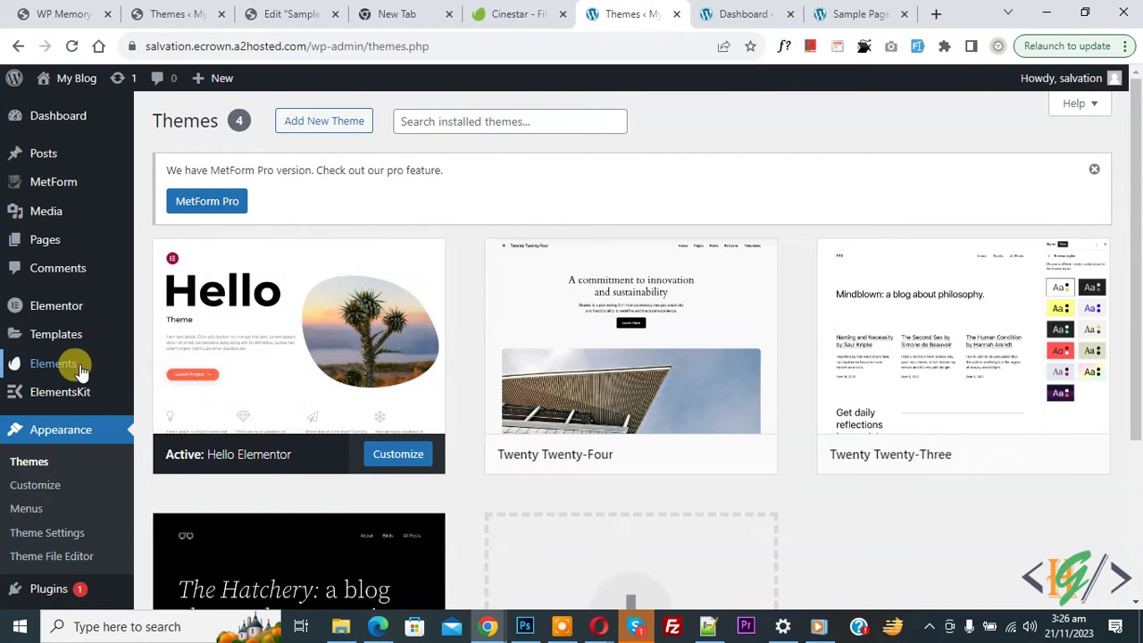
mouse_move(71, 365)
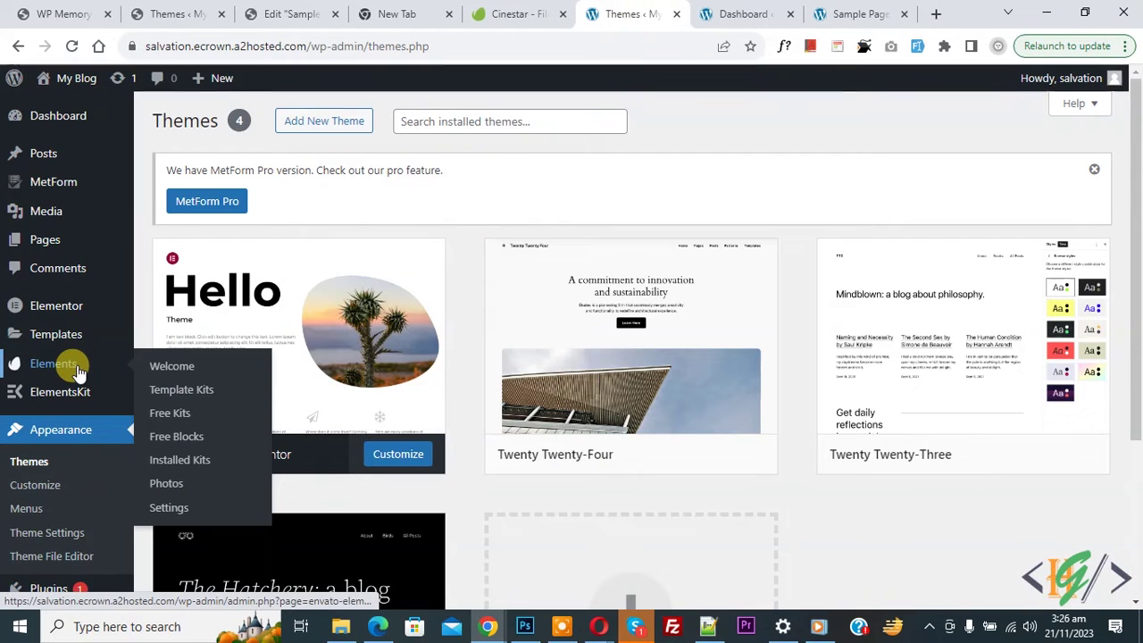
Search Template Kits for Cinestar and view the installed Cinestar - Film & Video Production kit.
left_click(181, 393)
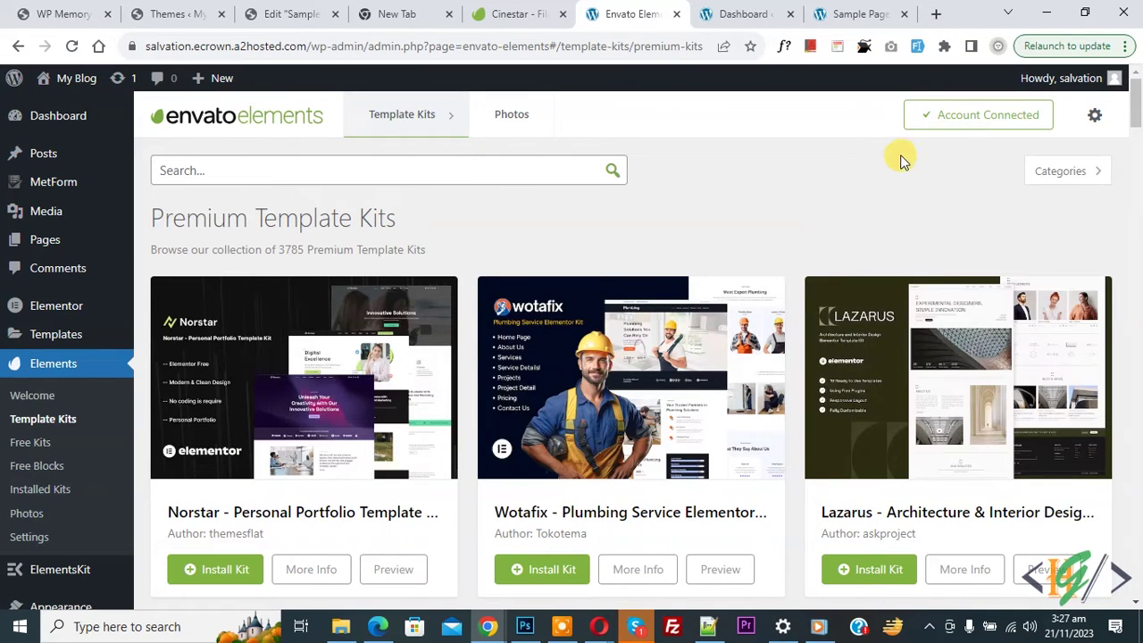
left_click(207, 169)
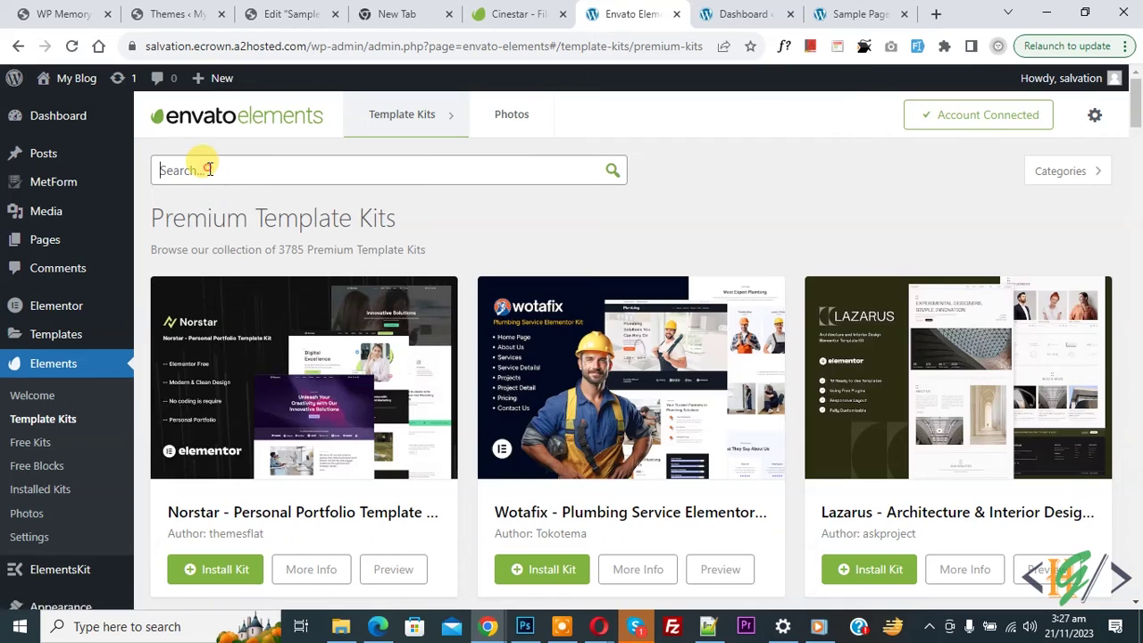
key("Return")
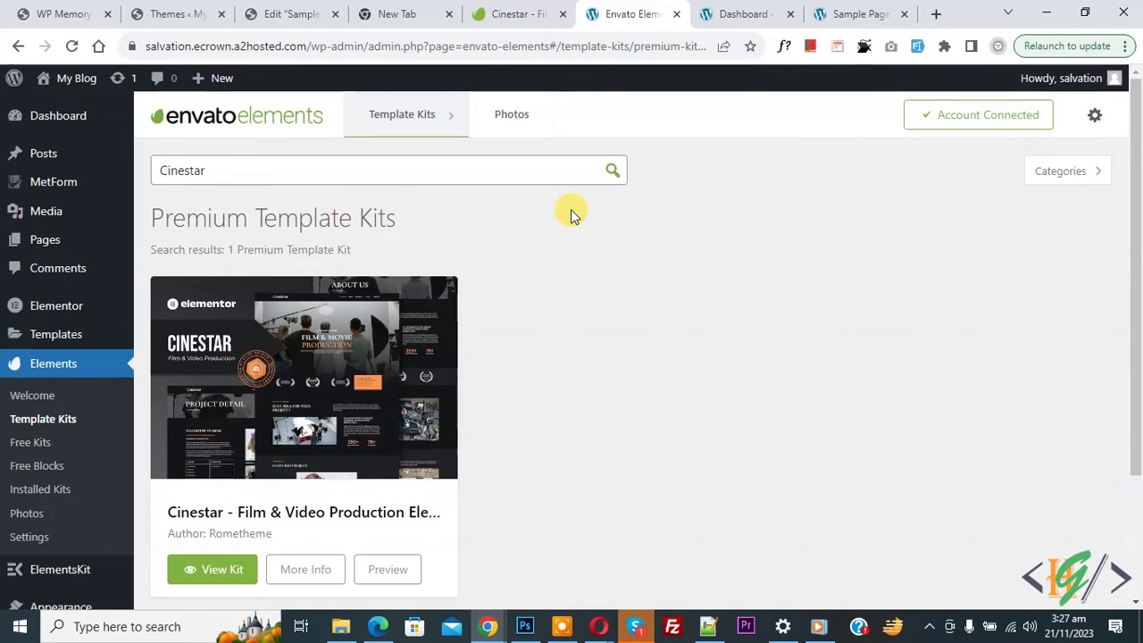
left_click(214, 567)
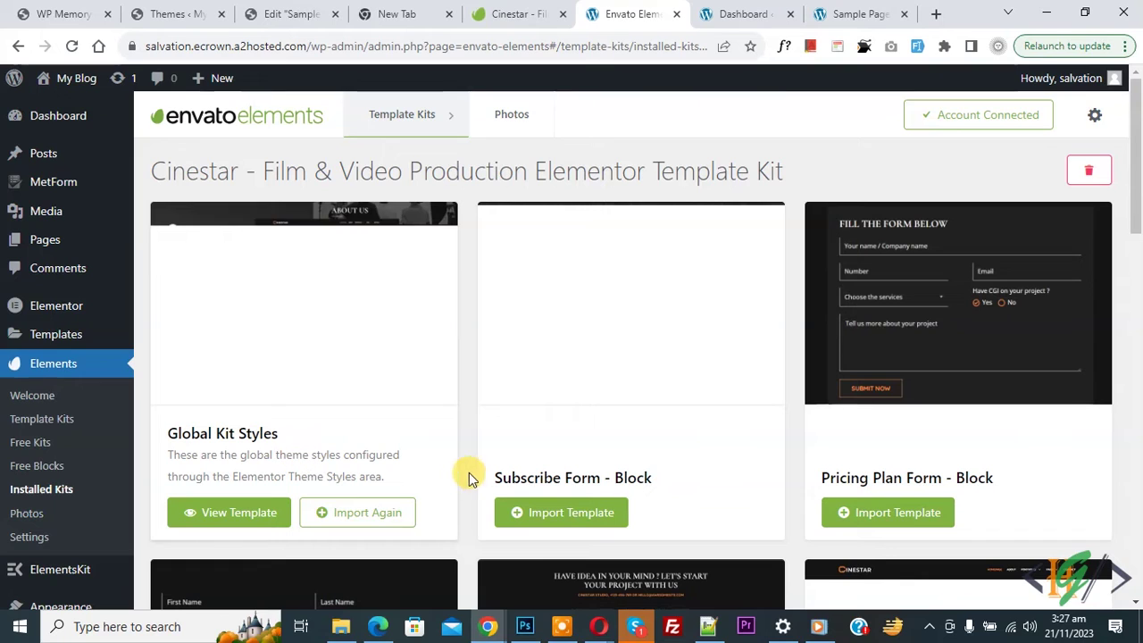
Import Global Kit Styles, Subscribe Form, Blog Archives, Contact Us and FAQ templates, then go to Pages.
left_click(370, 525)
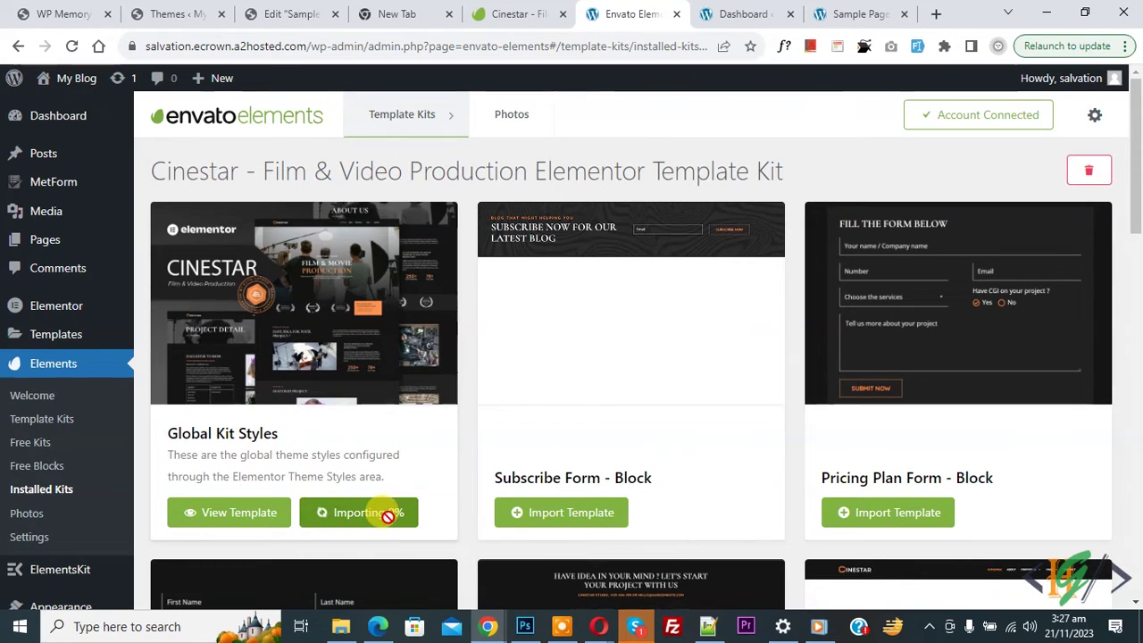
left_click(566, 521)
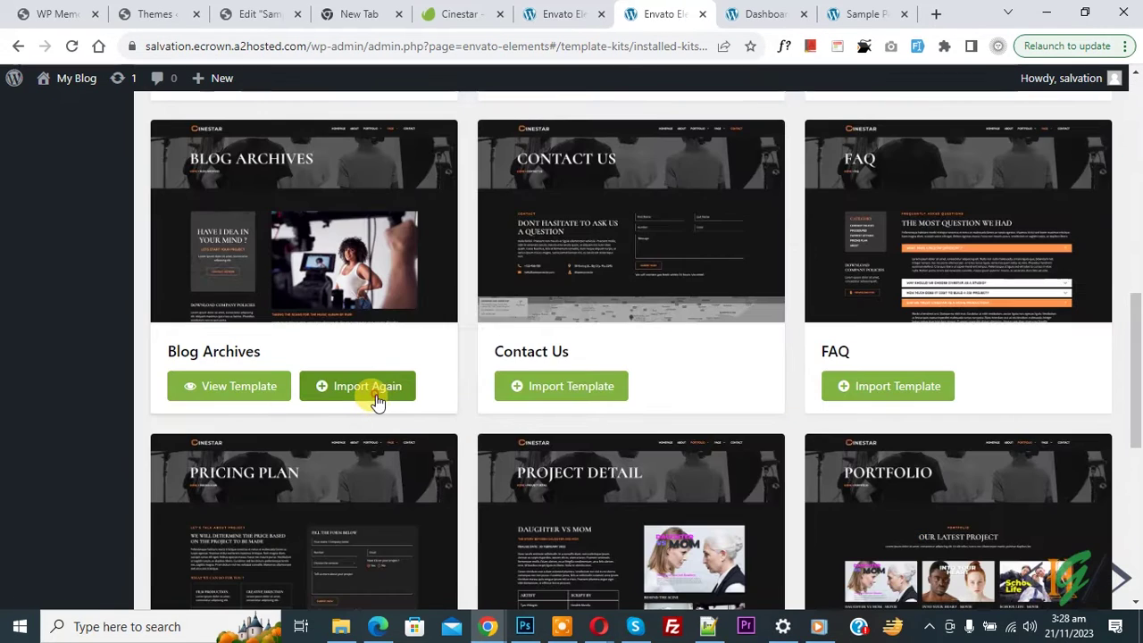
left_click(377, 402)
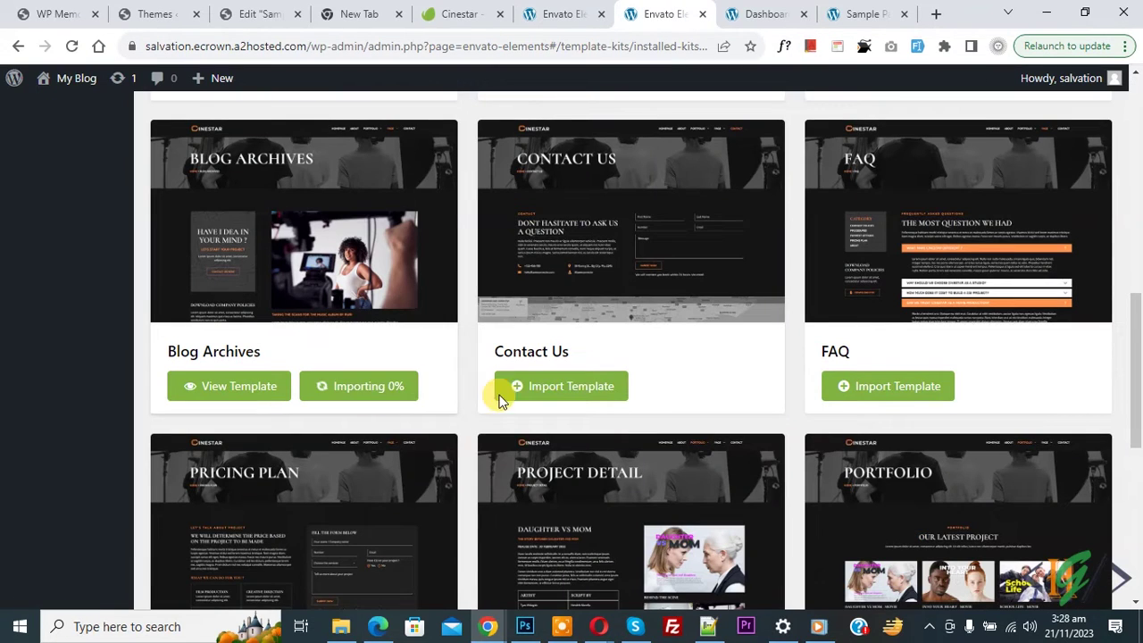
left_click(578, 387)
left_click(870, 392)
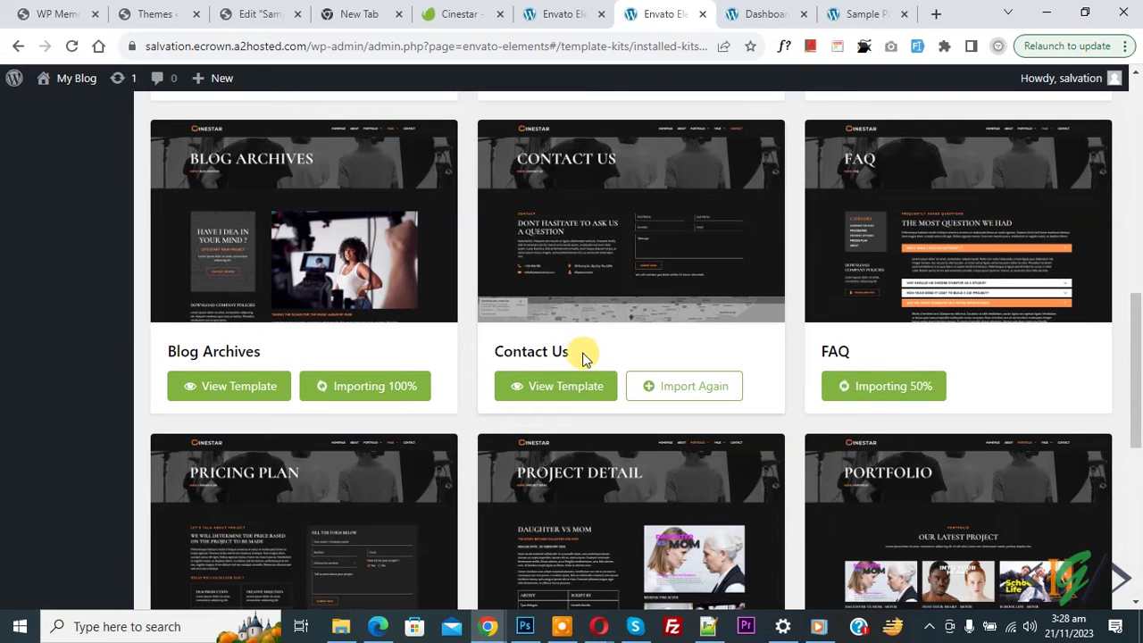
scroll(505, 351, "down", 4)
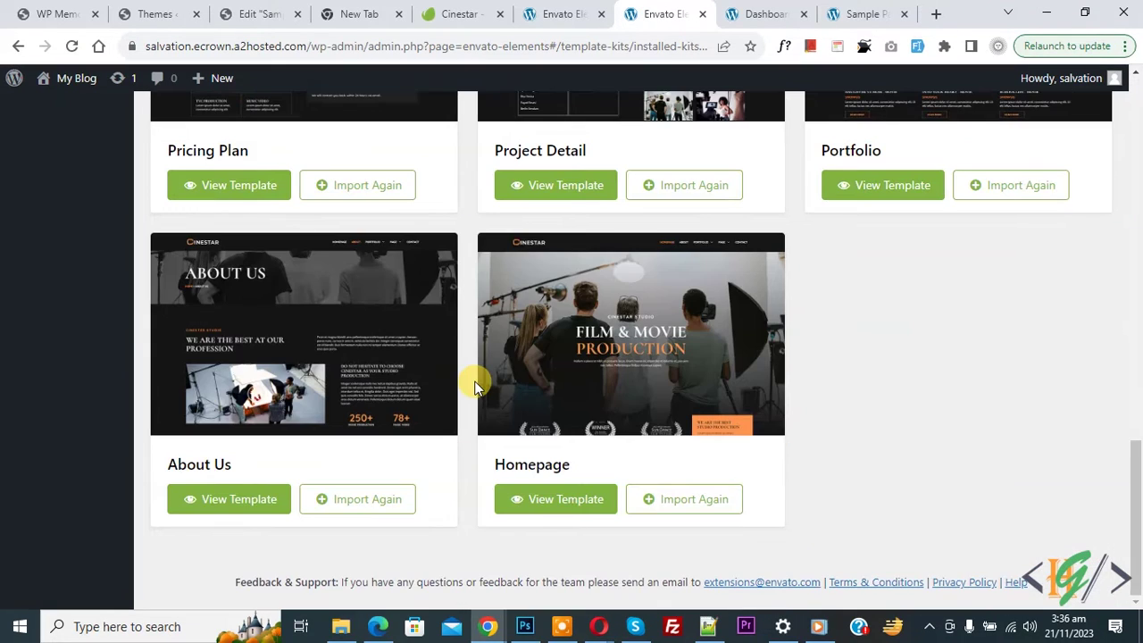
scroll(474, 386, "up", 15)
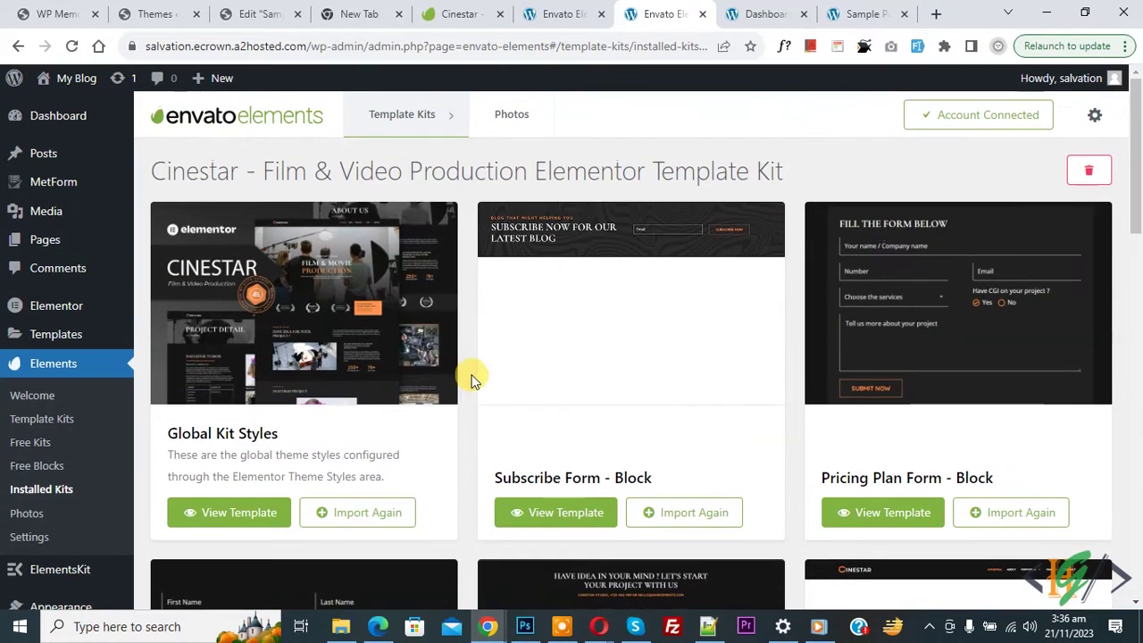
left_click(33, 251)
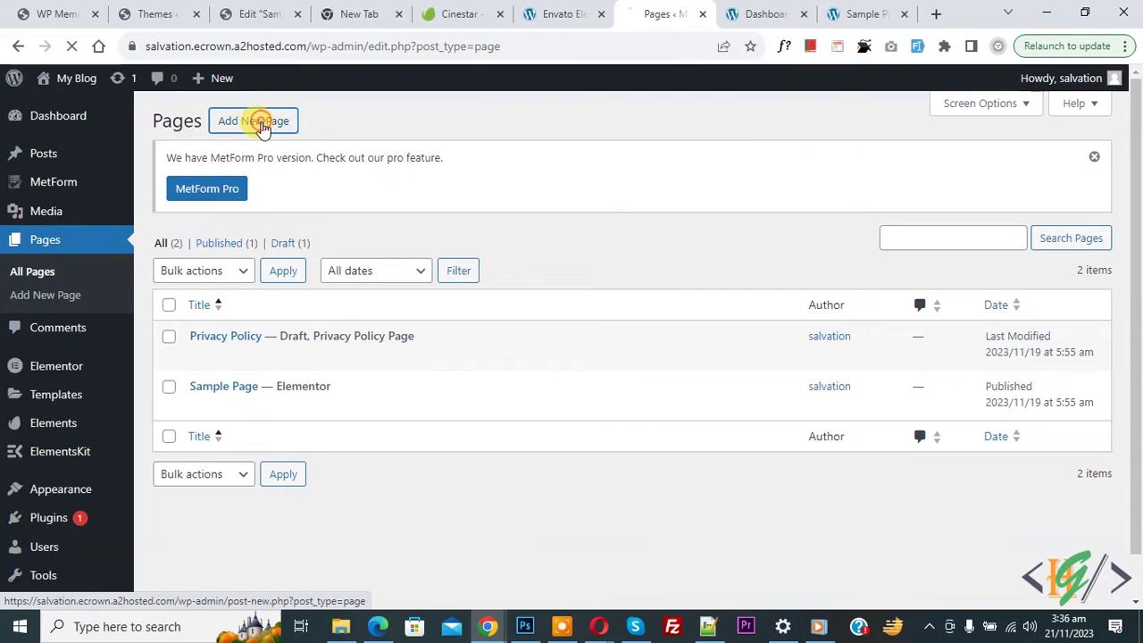
Create and publish a new page titled 'Home', then open it in Elementor.
left_click(264, 122)
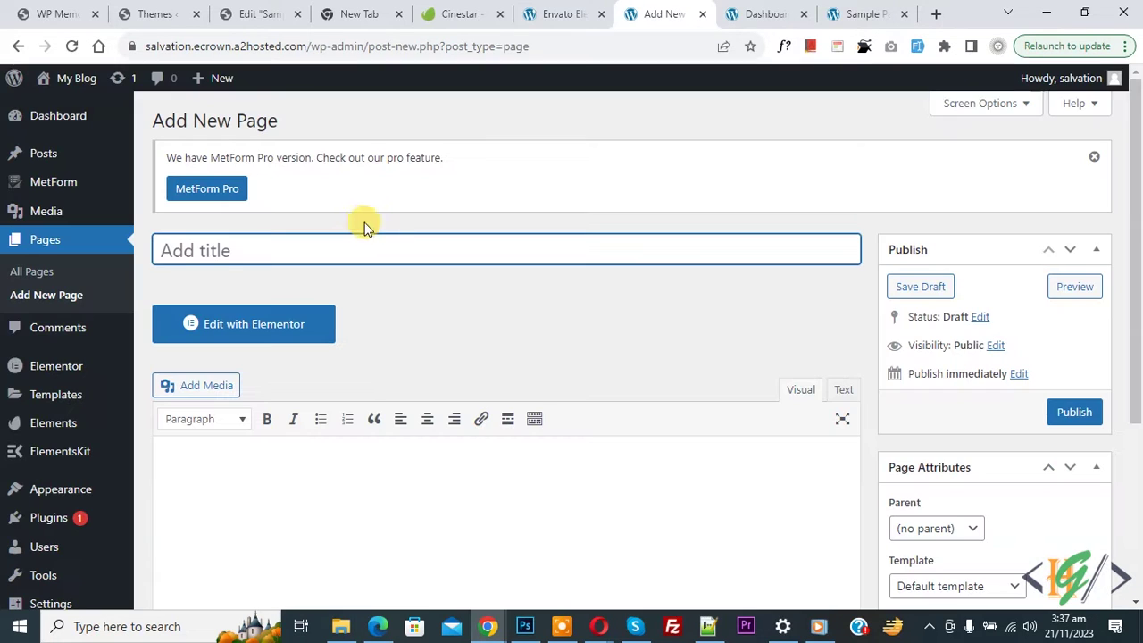
type("Home")
left_click(1069, 413)
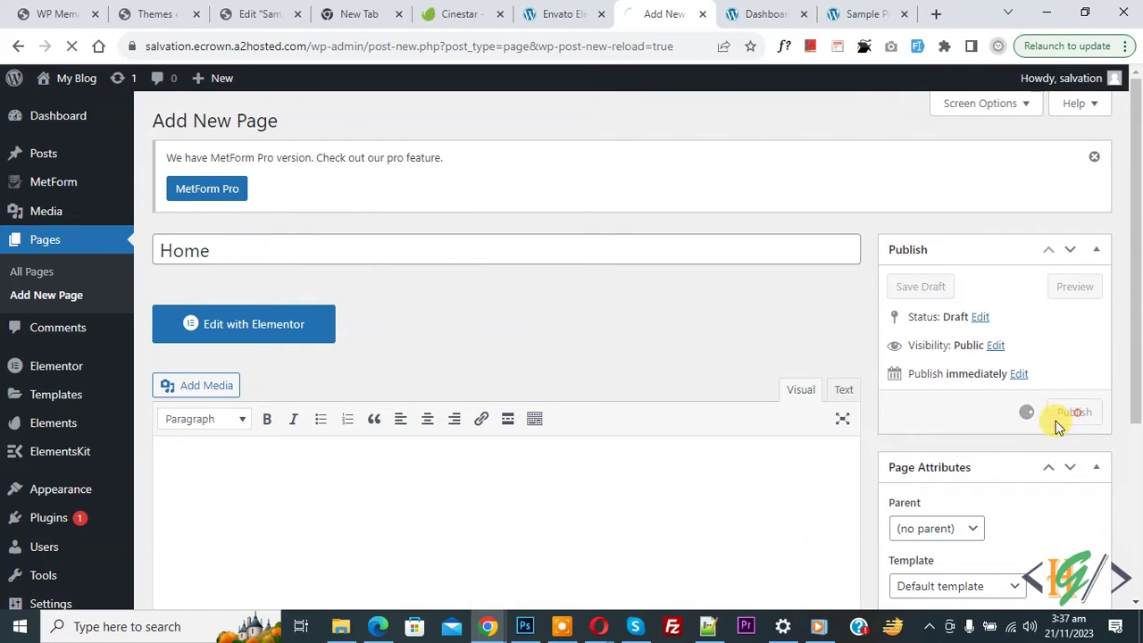
left_click(285, 392)
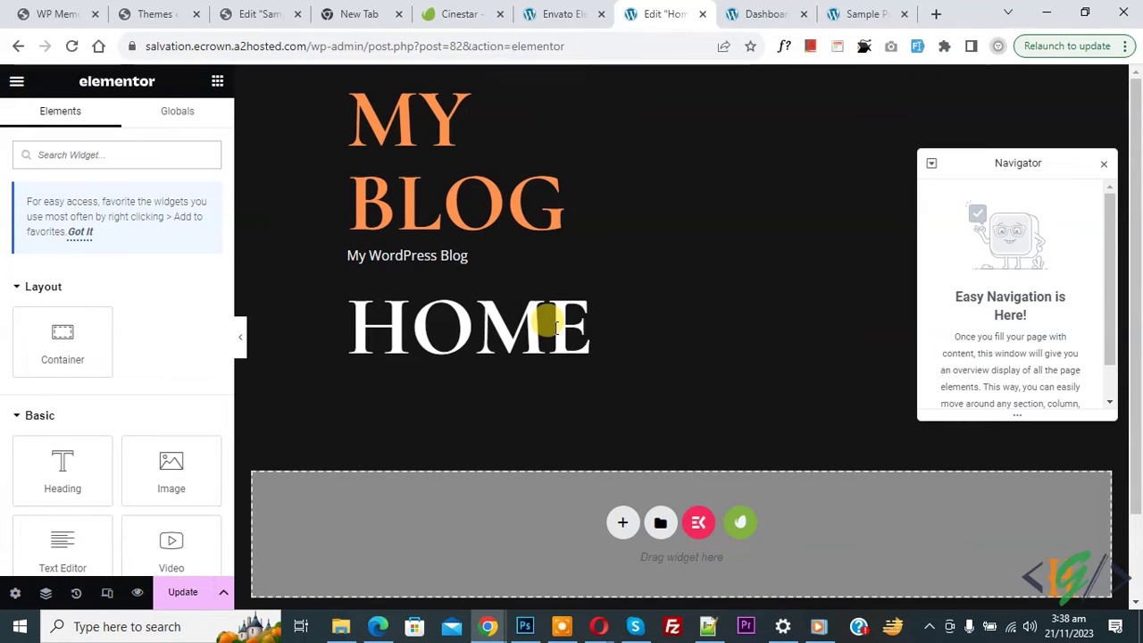
Set Hide Title to Yes in the Home page settings and update the page.
left_click(15, 591)
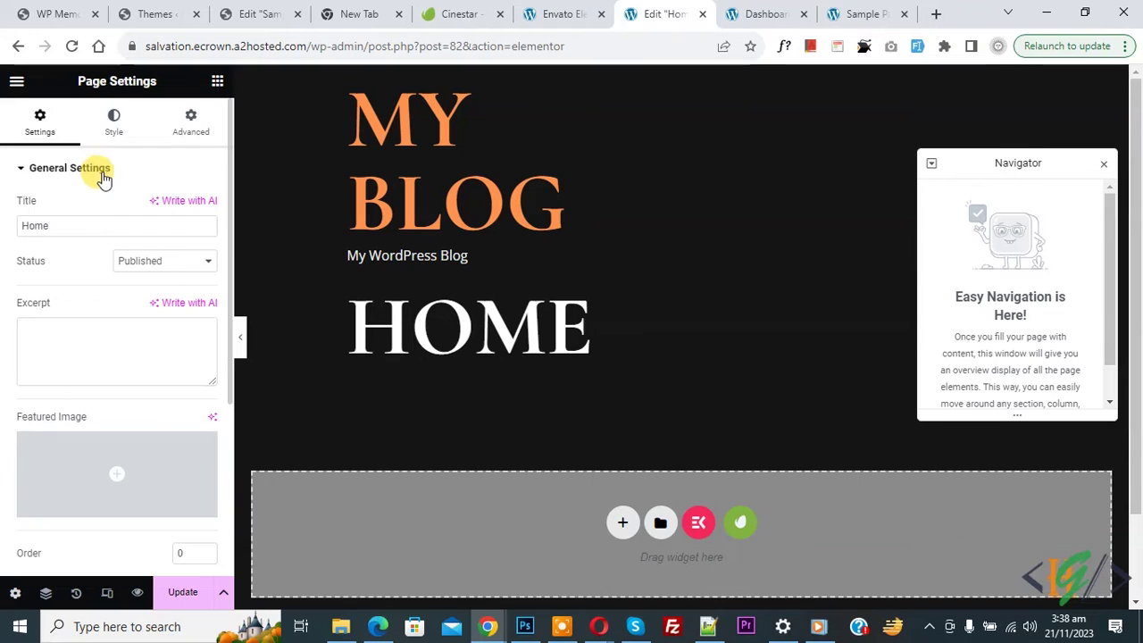
scroll(96, 211, "down", 3)
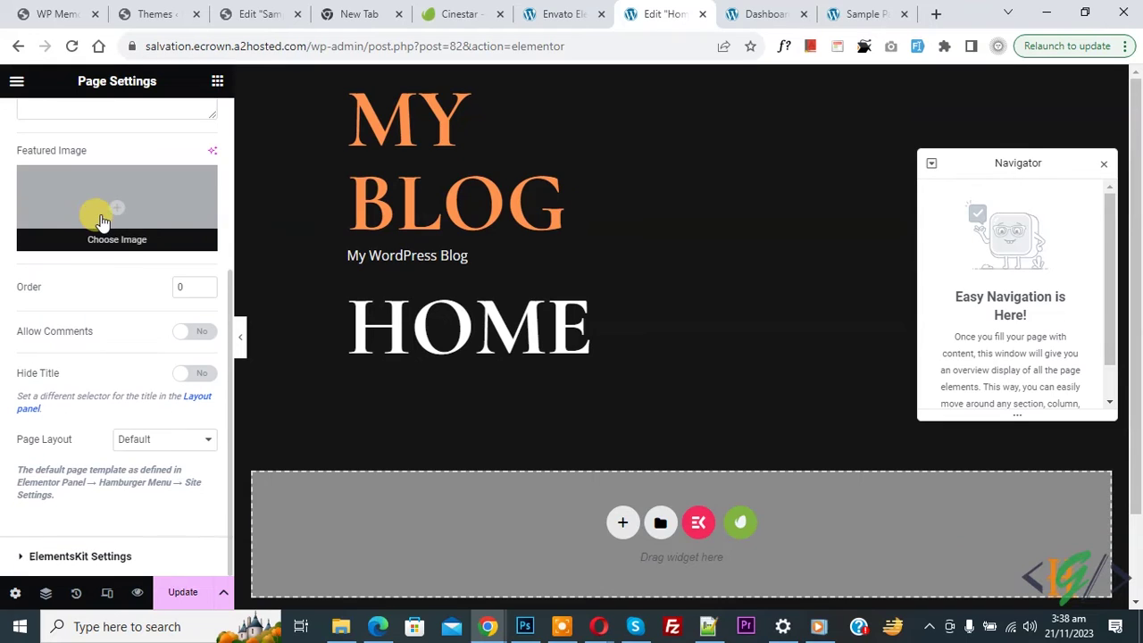
left_click(182, 374)
left_click(182, 590)
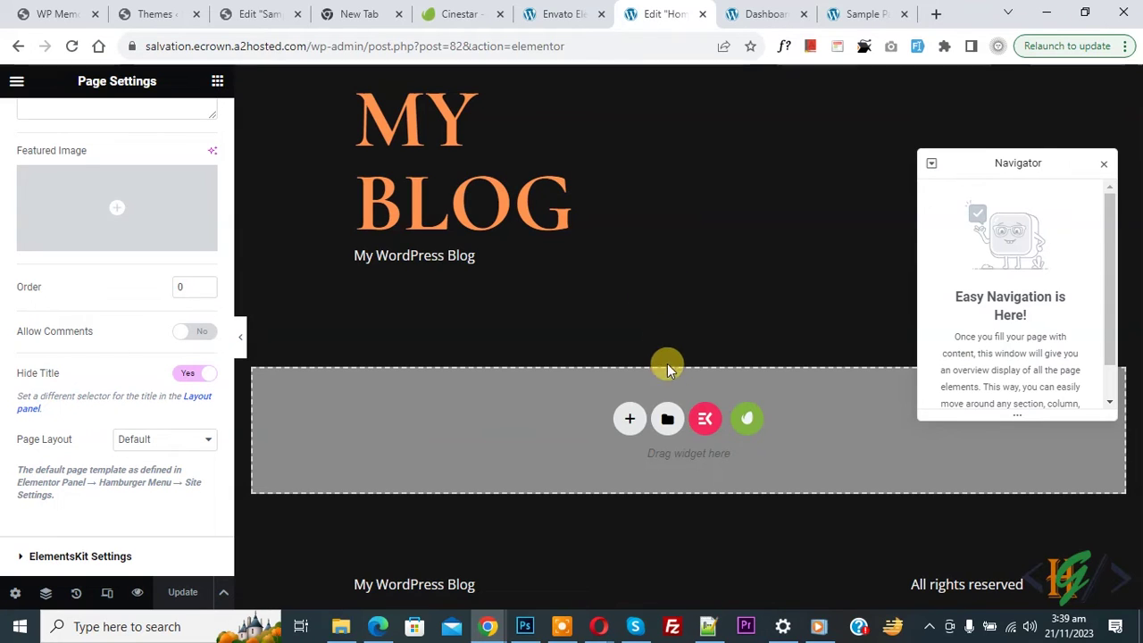
Insert the newer saved Homepage template from My Templates, applying its settings, and update the page.
left_click(668, 420)
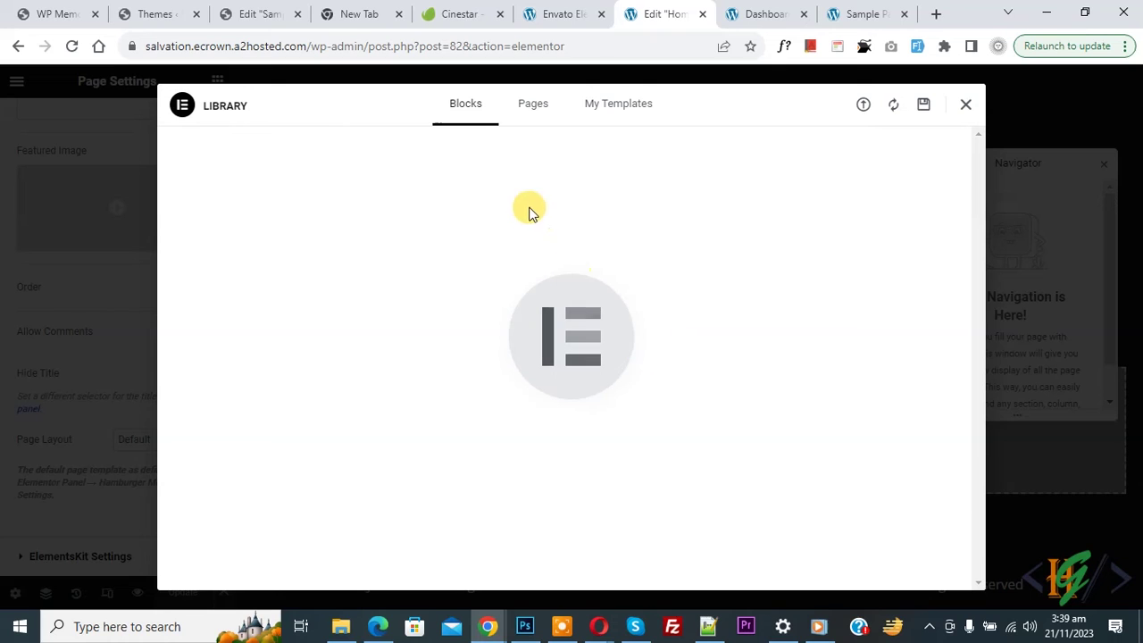
left_click(619, 112)
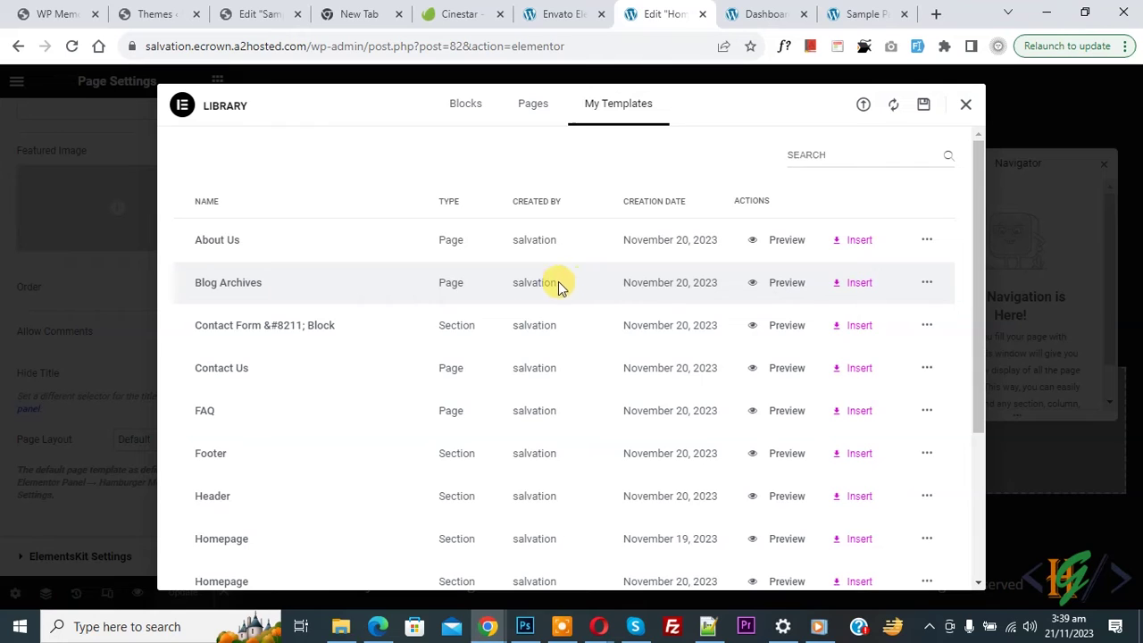
scroll(375, 370, "down", 1)
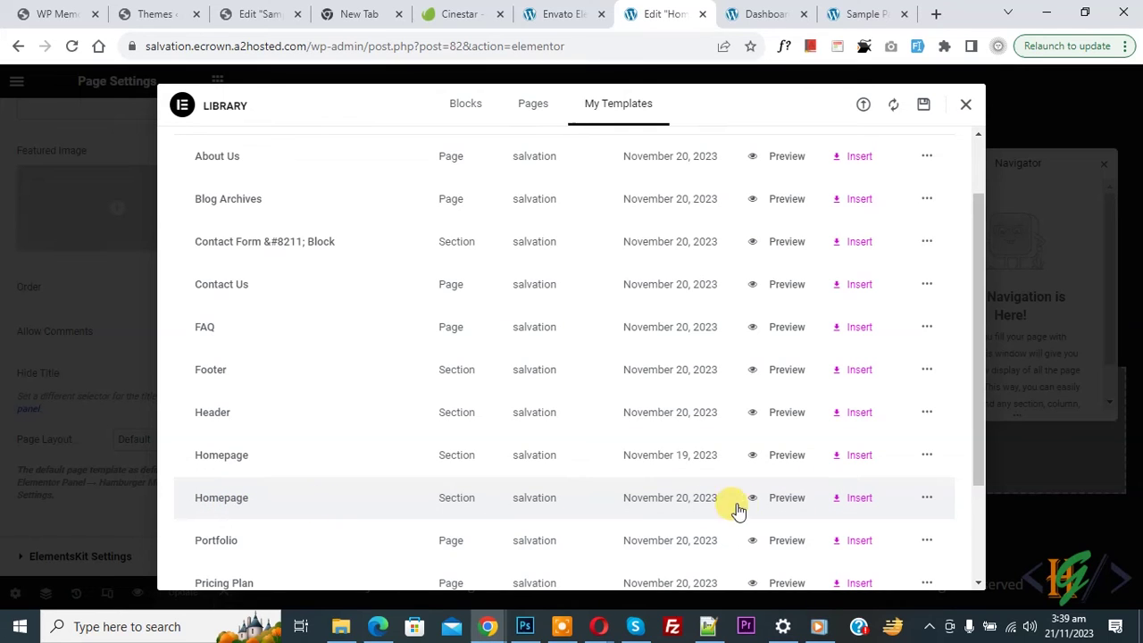
left_click(790, 507)
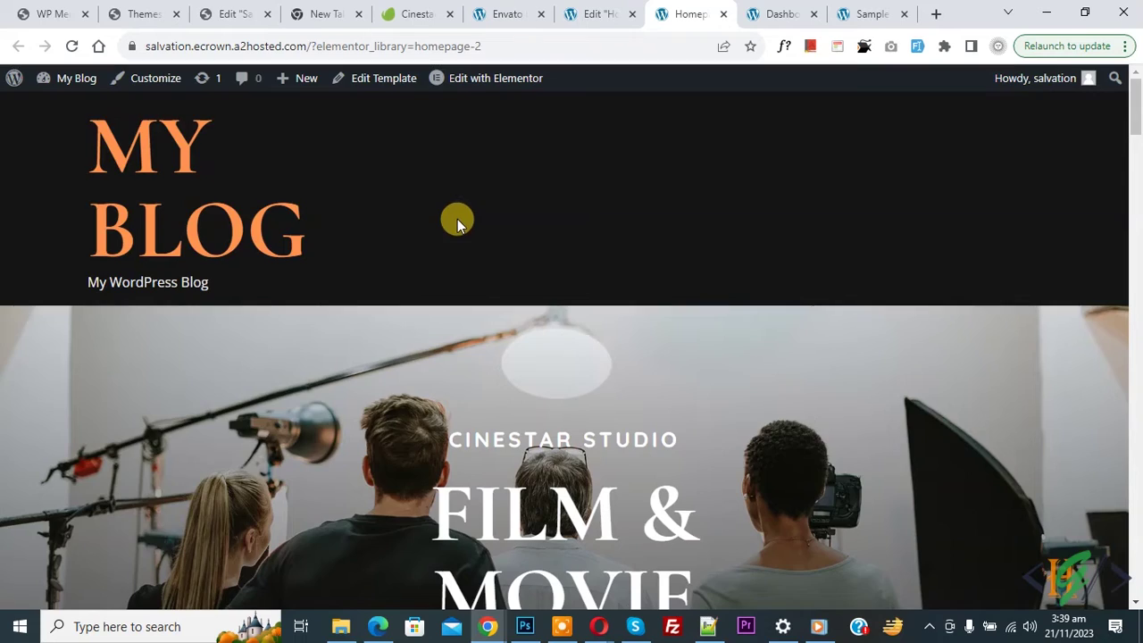
scroll(457, 218, "down", 5)
scroll(457, 219, "down", 4)
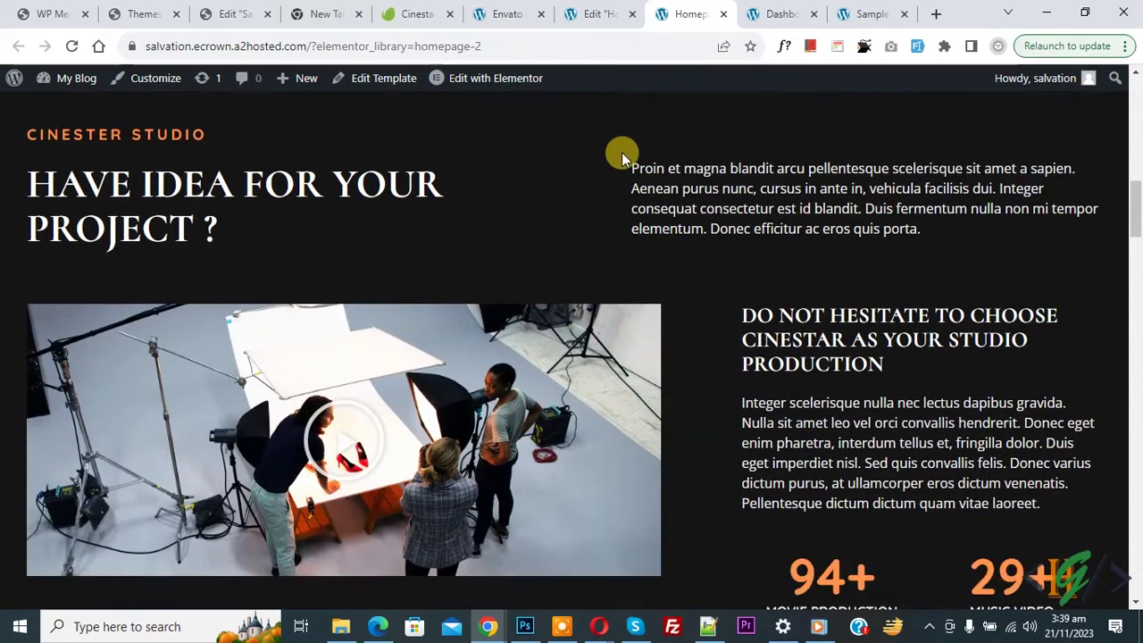
left_click(596, 14)
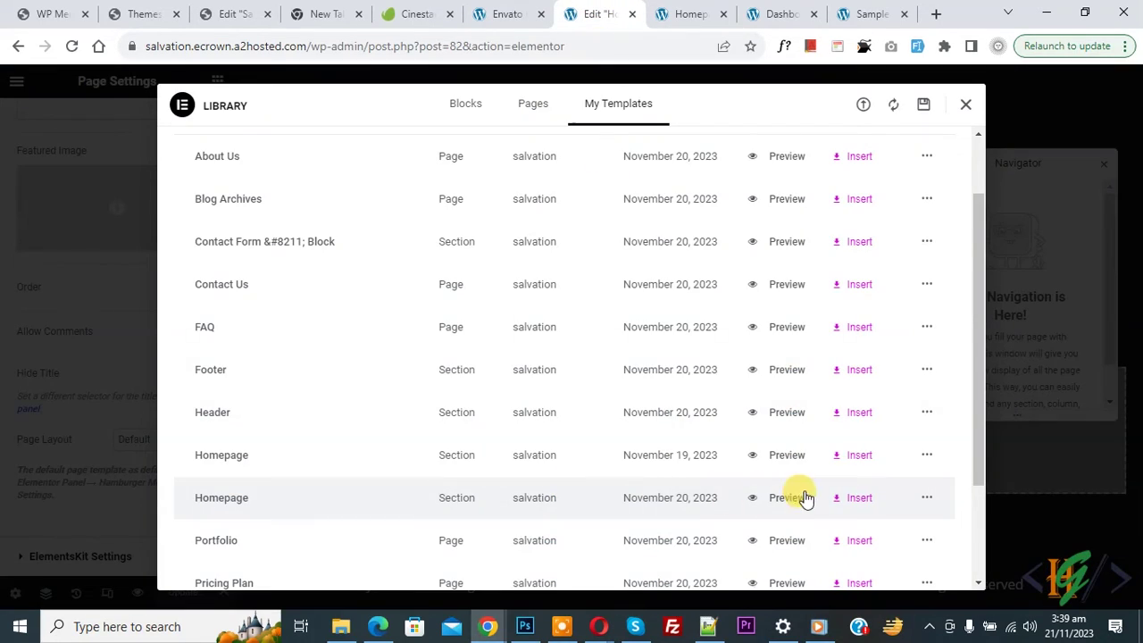
left_click(844, 502)
left_click(701, 379)
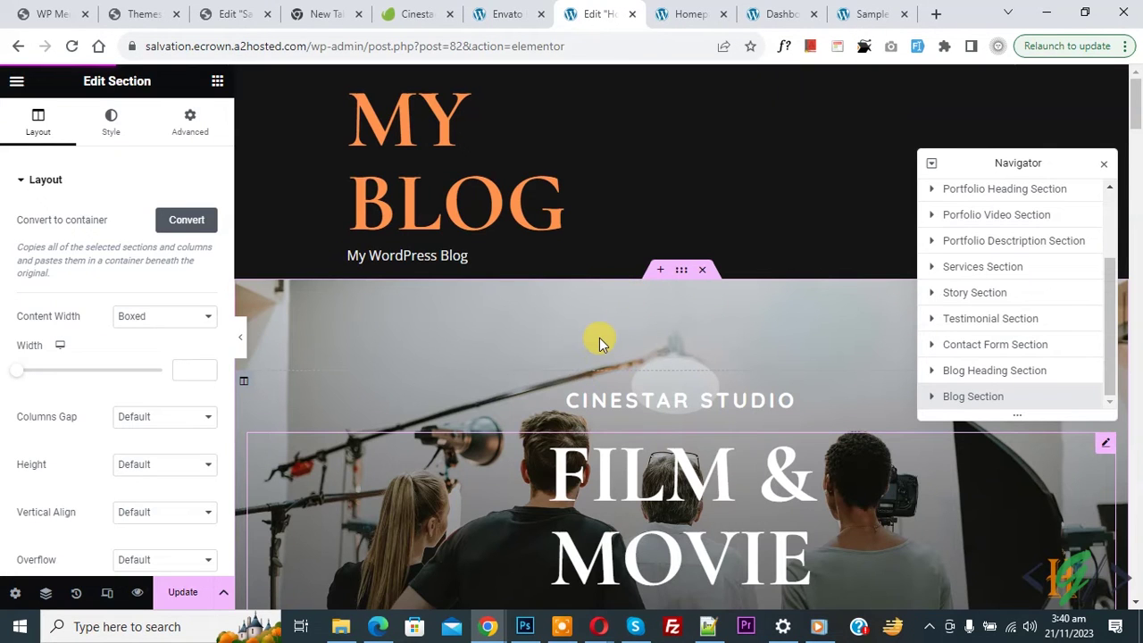
left_click(190, 592)
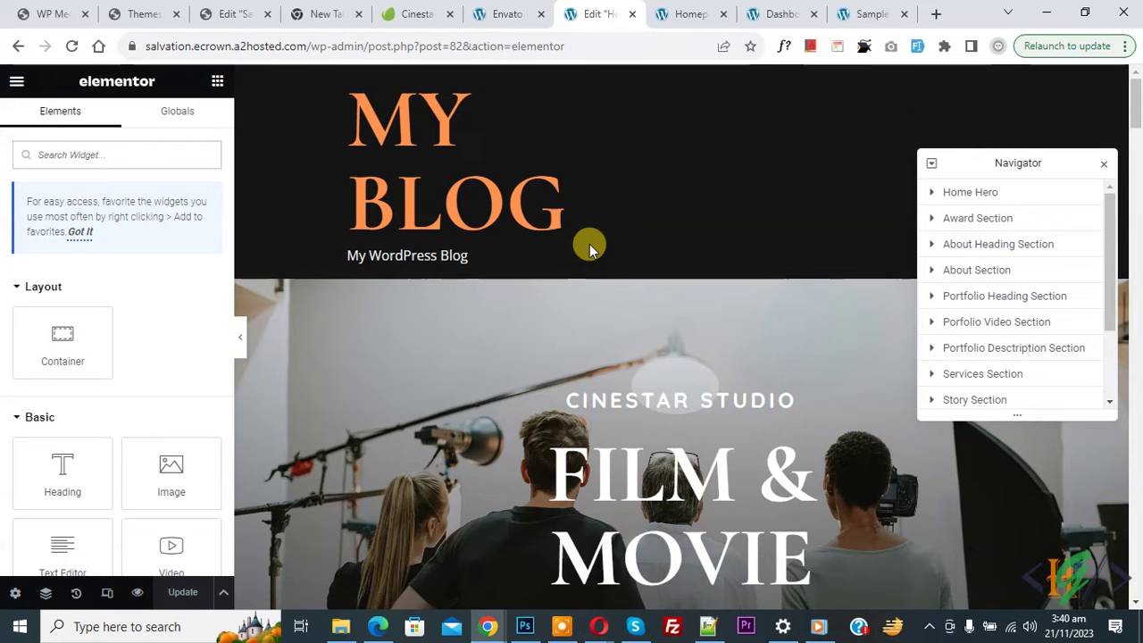
scroll(589, 245, "down", 10)
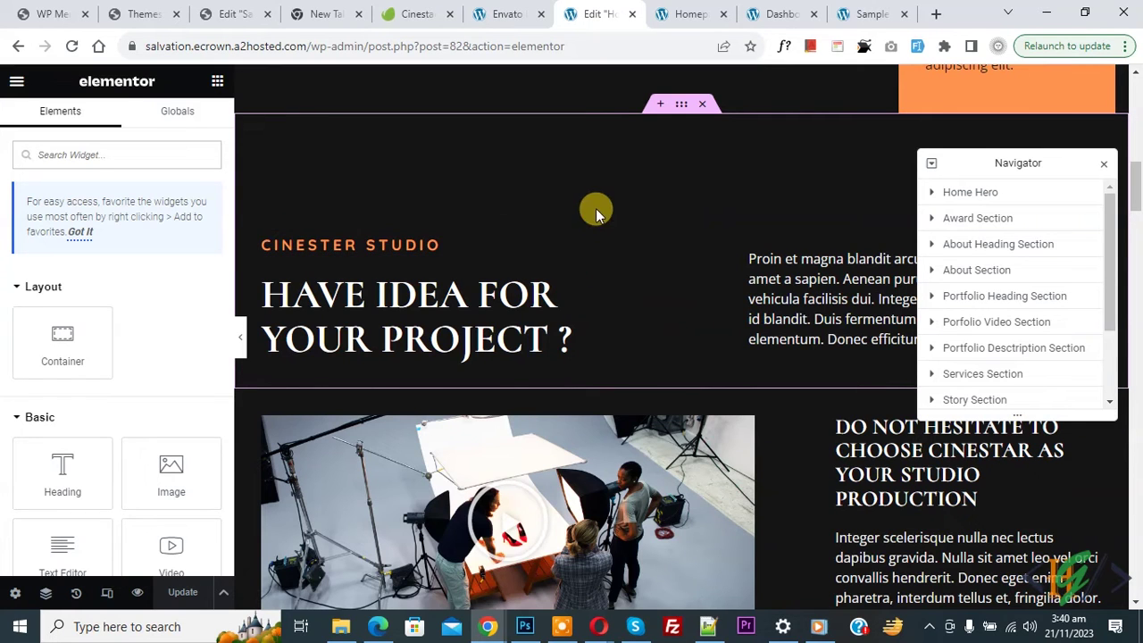
Set Reading Settings to a static homepage using the Home page and save the changes.
left_click(508, 14)
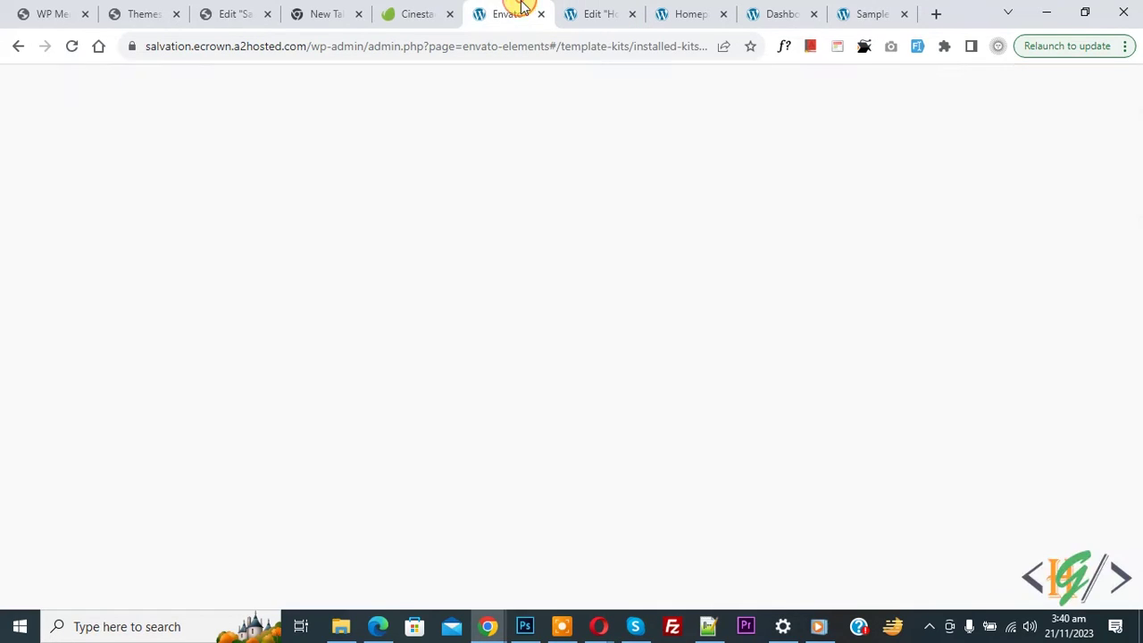
left_click_drag(1138, 318, 1134, 158)
mouse_move(53, 539)
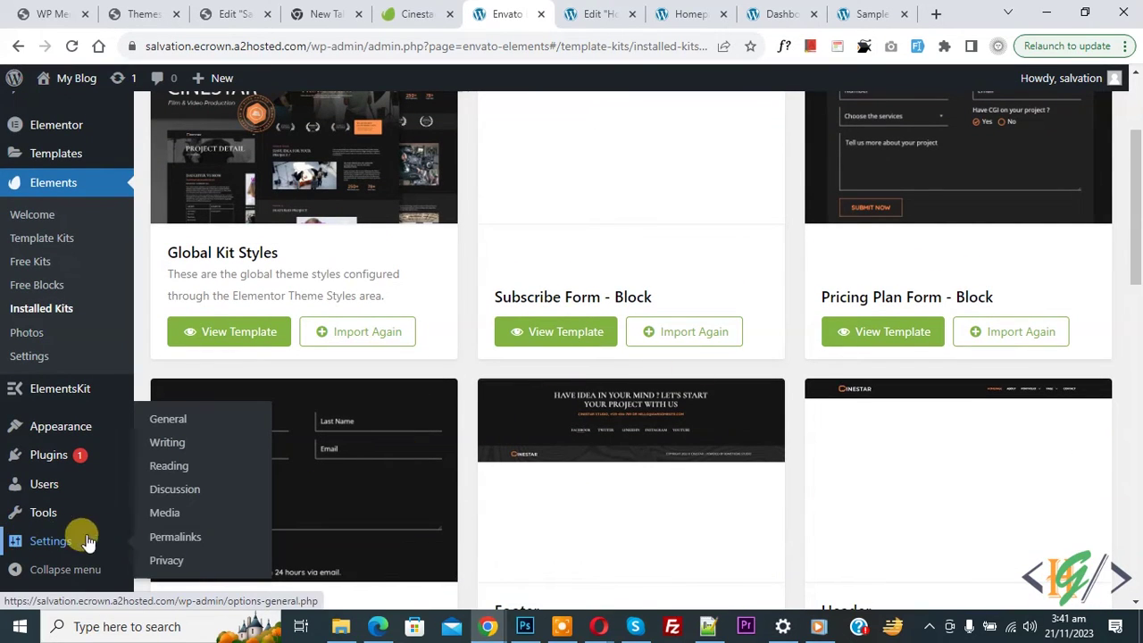
left_click(178, 476)
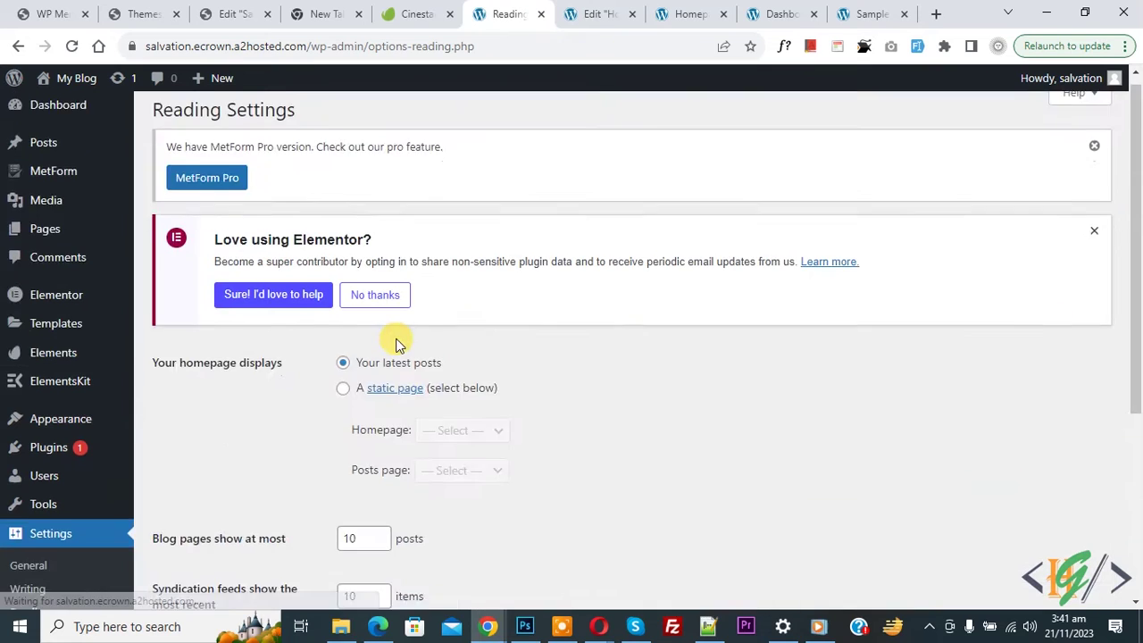
scroll(342, 243, "down", 2)
left_click(343, 232)
left_click(441, 273)
left_click(451, 307)
scroll(273, 422, "down", 1)
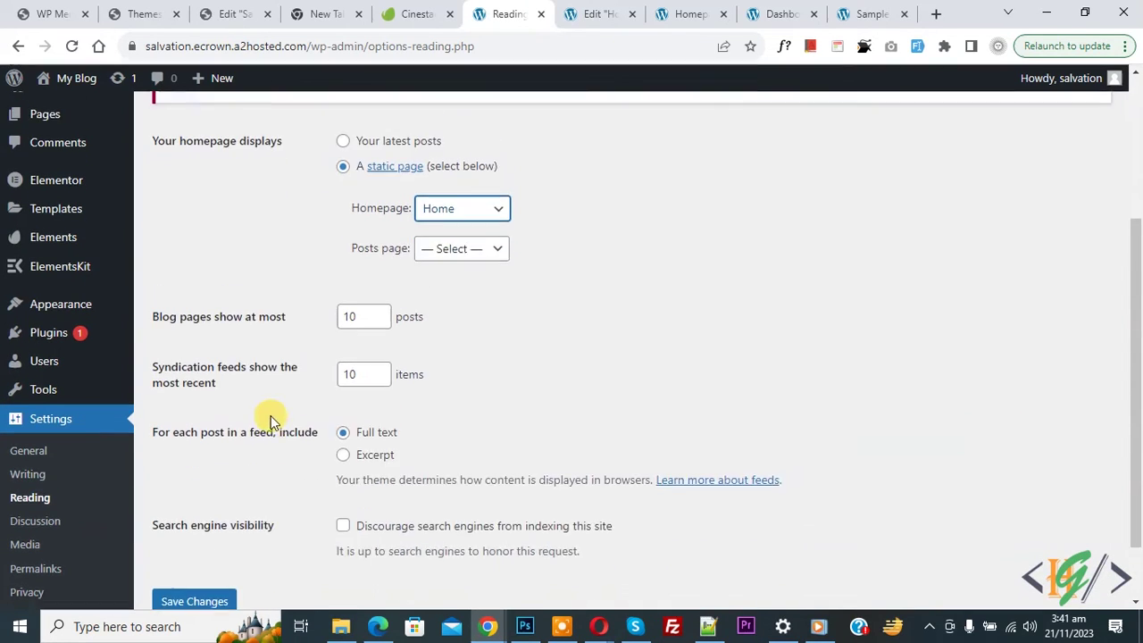
scroll(272, 421, "down", 1)
left_click(214, 525)
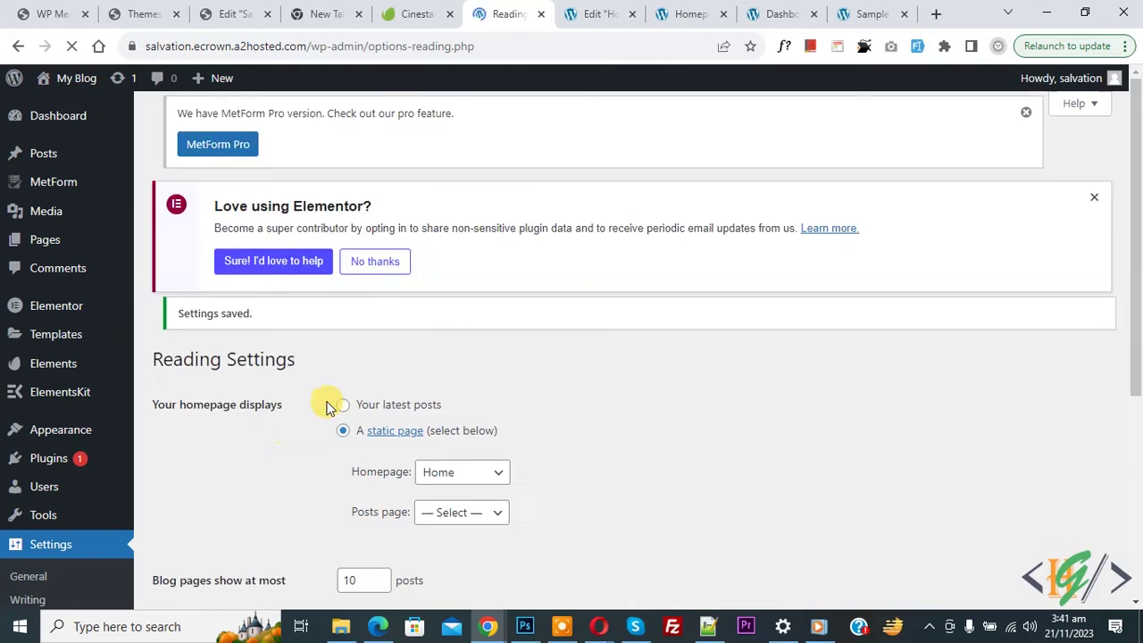
Load the site's root URL to view the new Cinestar front page.
left_click(688, 13)
left_click_drag(311, 49, 660, 44)
key("BackSpace")
key("Return")
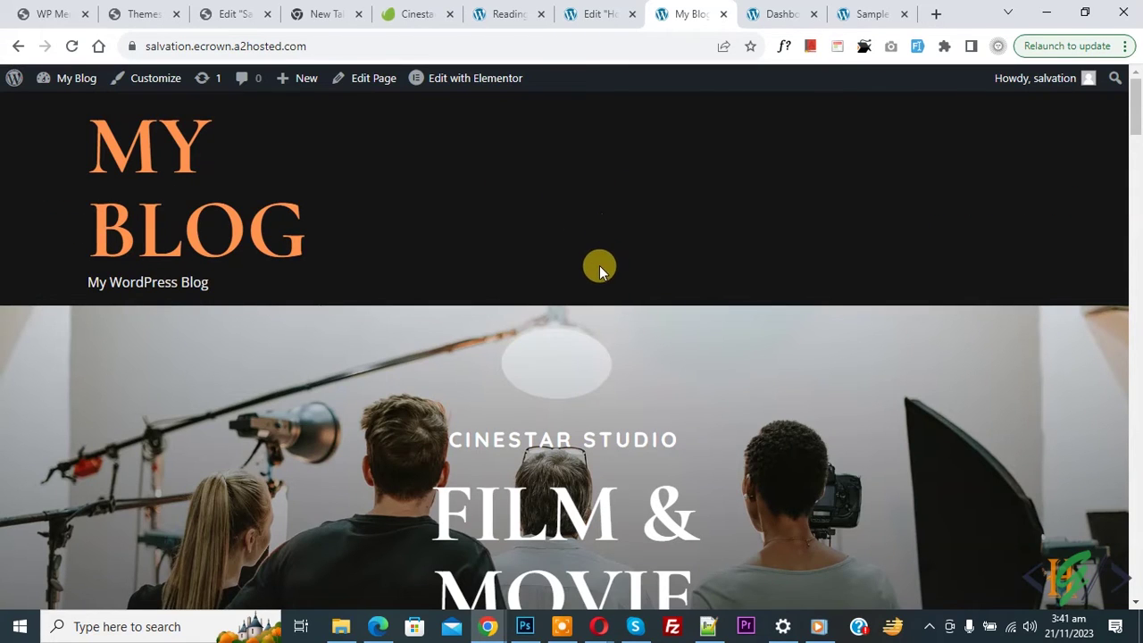
Insert the saved Header template from My Templates into the new header, accepting its settings.
left_click(502, 9)
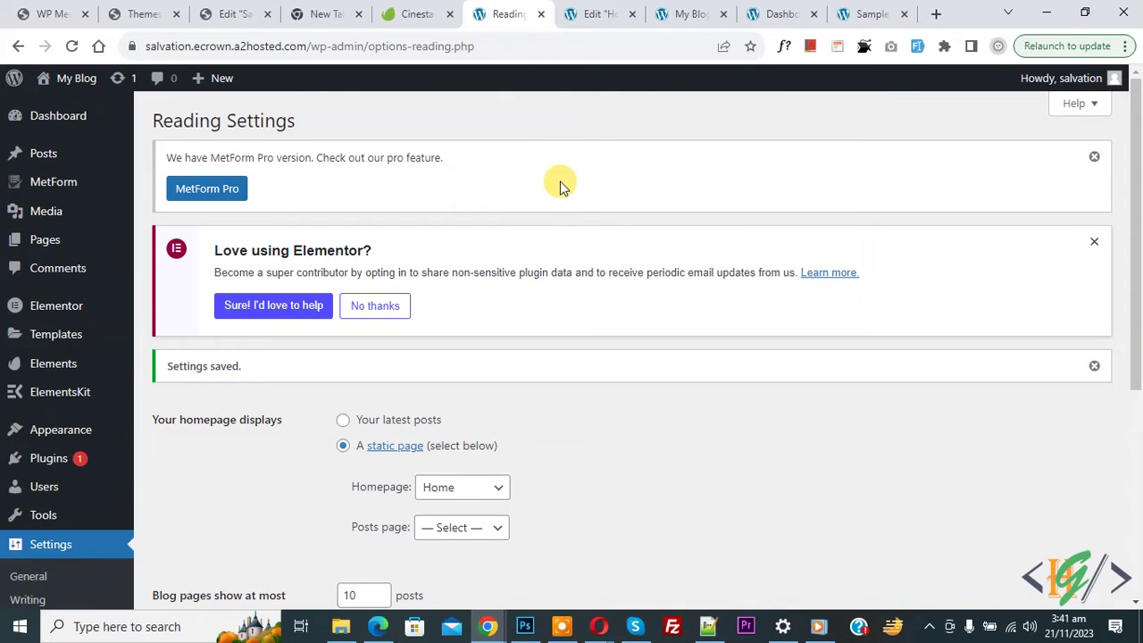
mouse_move(83, 344)
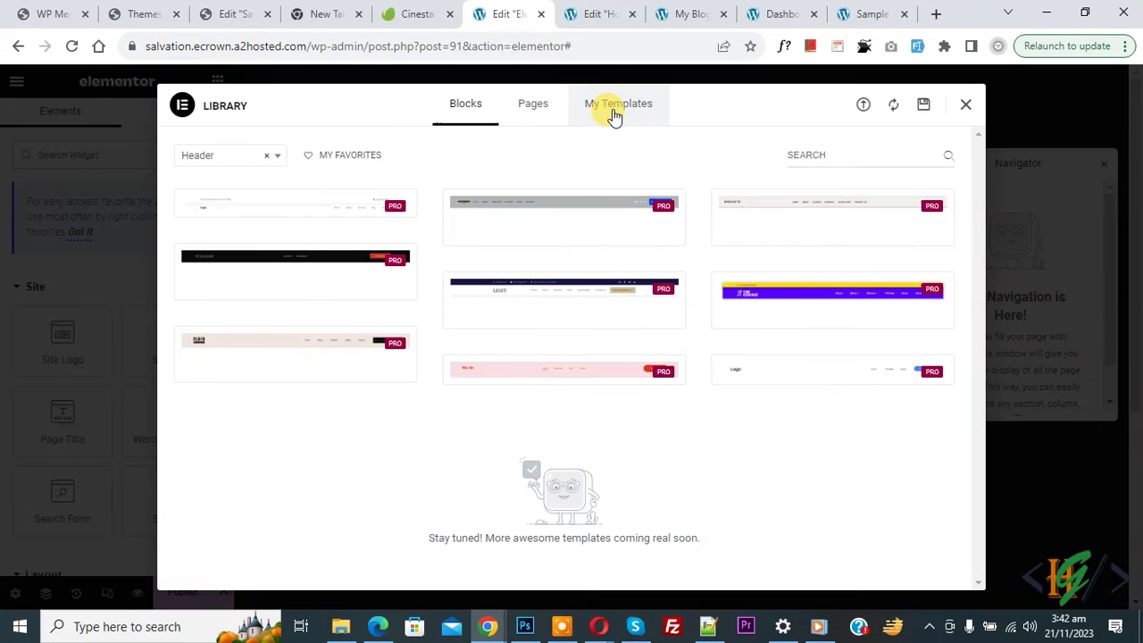
left_click(614, 115)
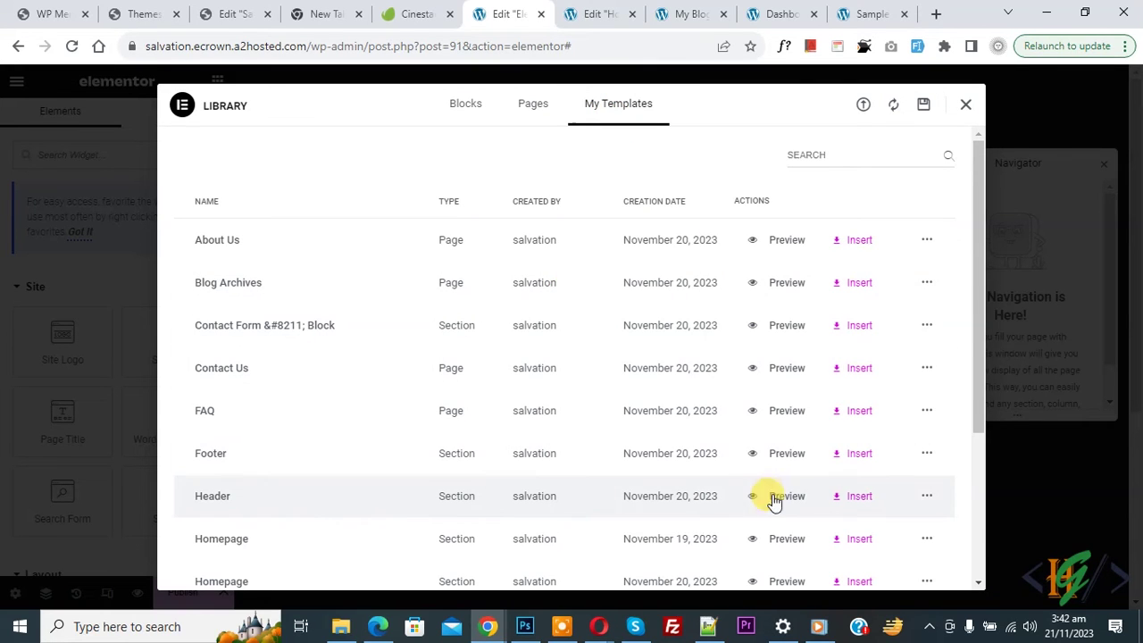
left_click(854, 500)
left_click(693, 377)
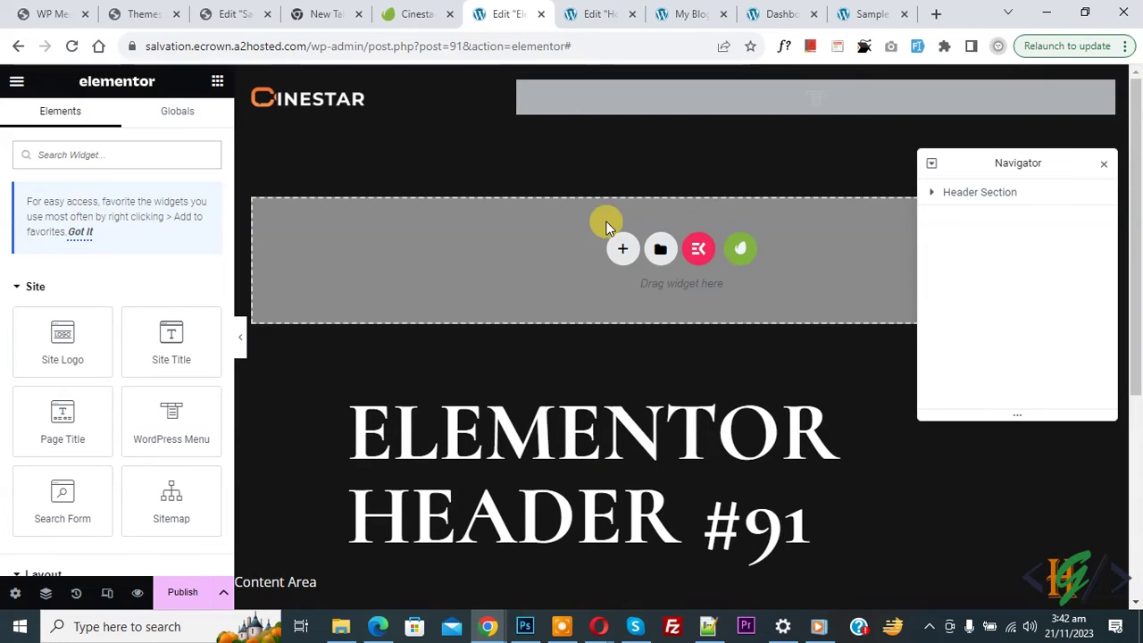
Publish the header with an Include / Entire Site display condition.
left_click(180, 589)
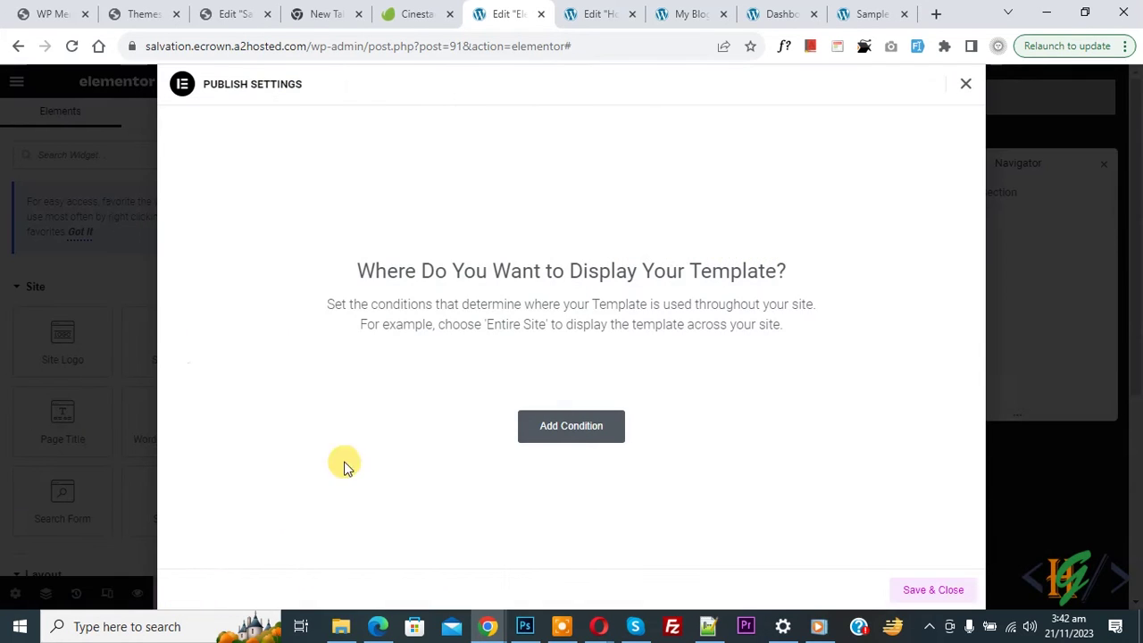
left_click(571, 439)
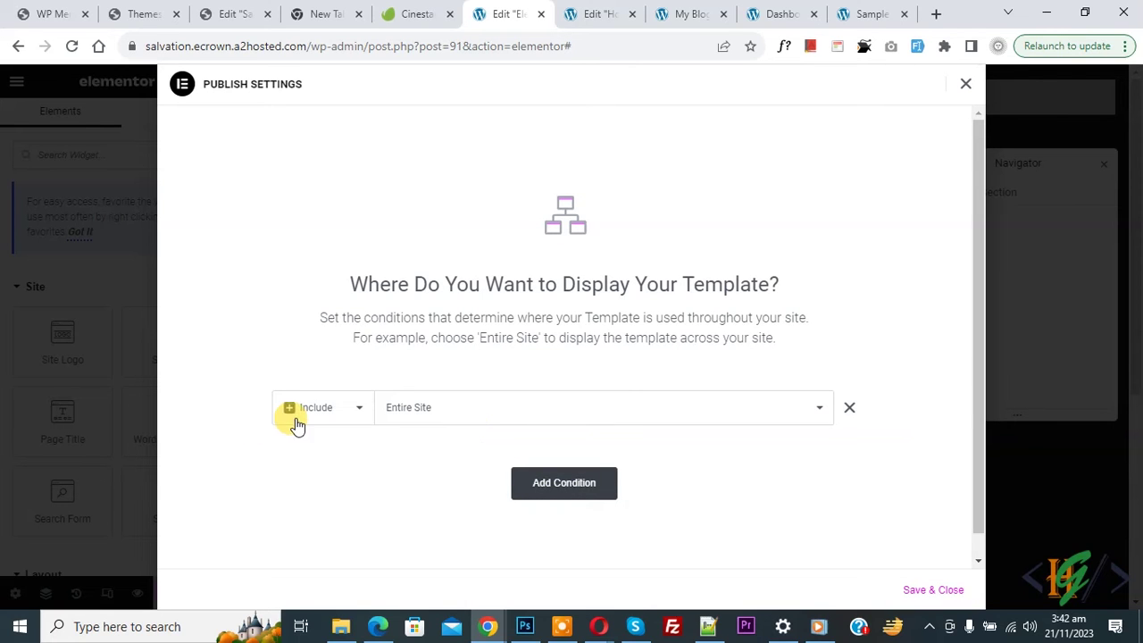
left_click(931, 589)
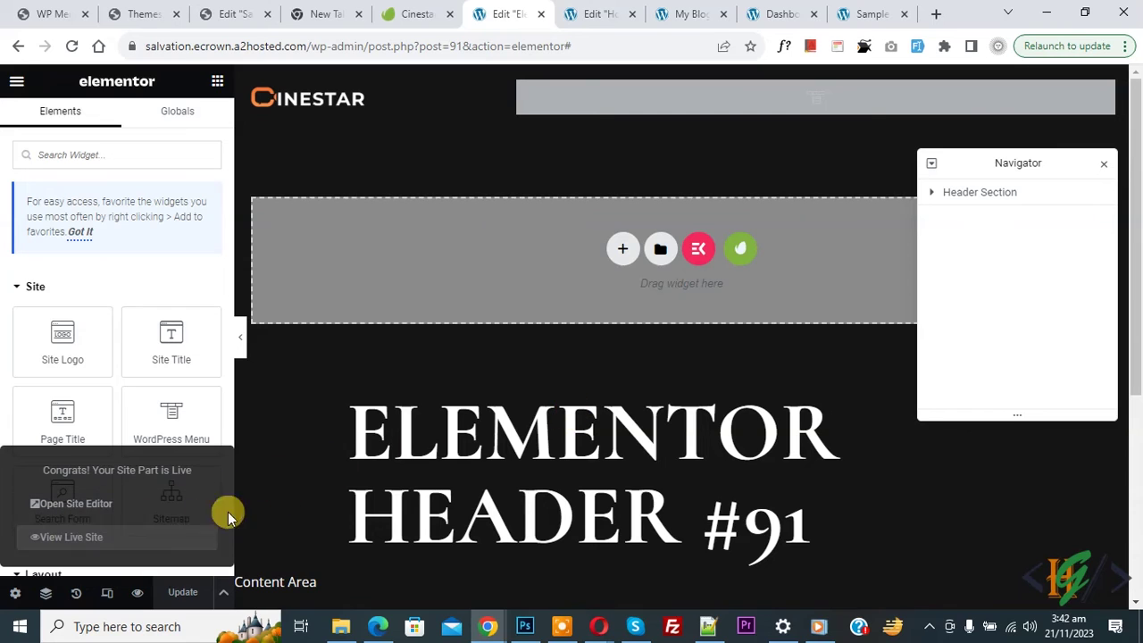
Reload the live homepage to confirm the Cinestar logo header, then return to the dashboard.
left_click_drag(676, 9, 581, 9)
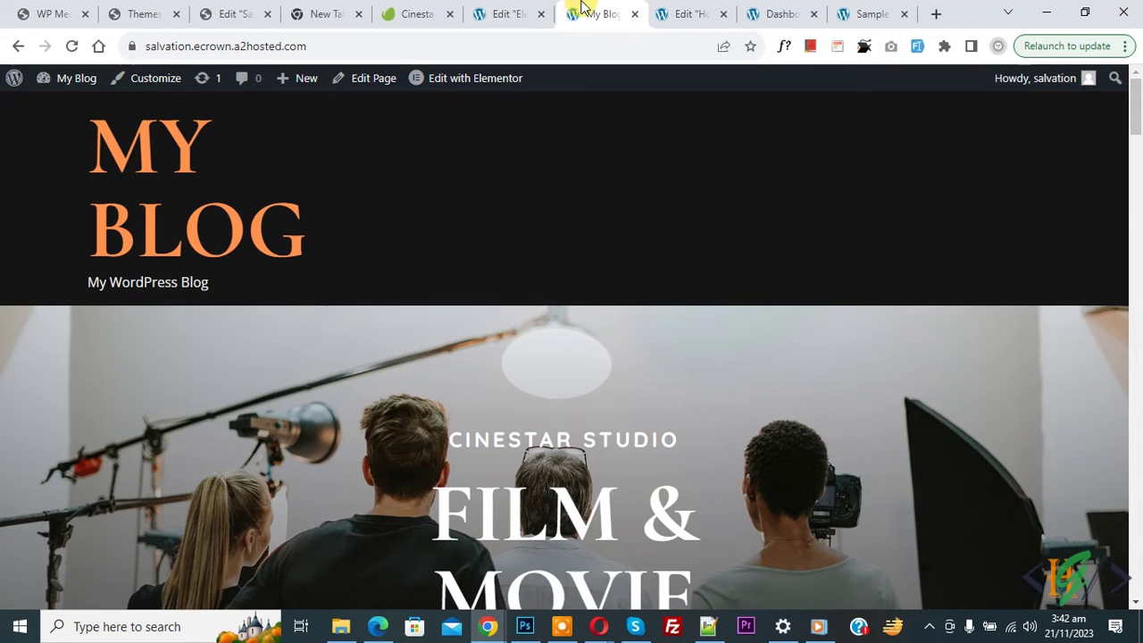
left_click(69, 45)
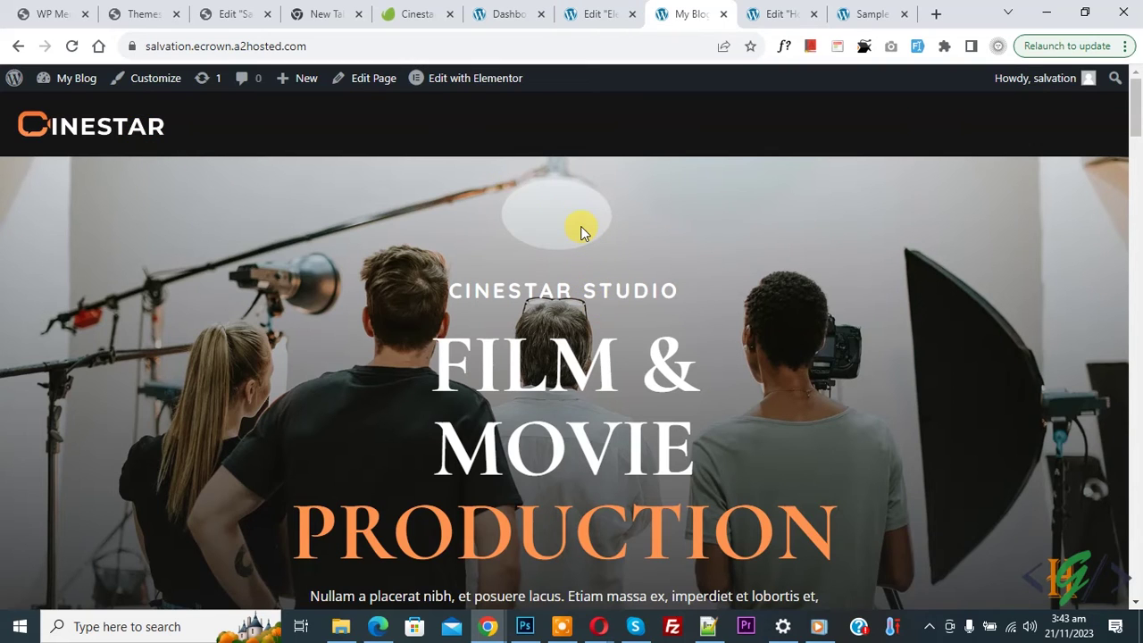
left_click(505, 13)
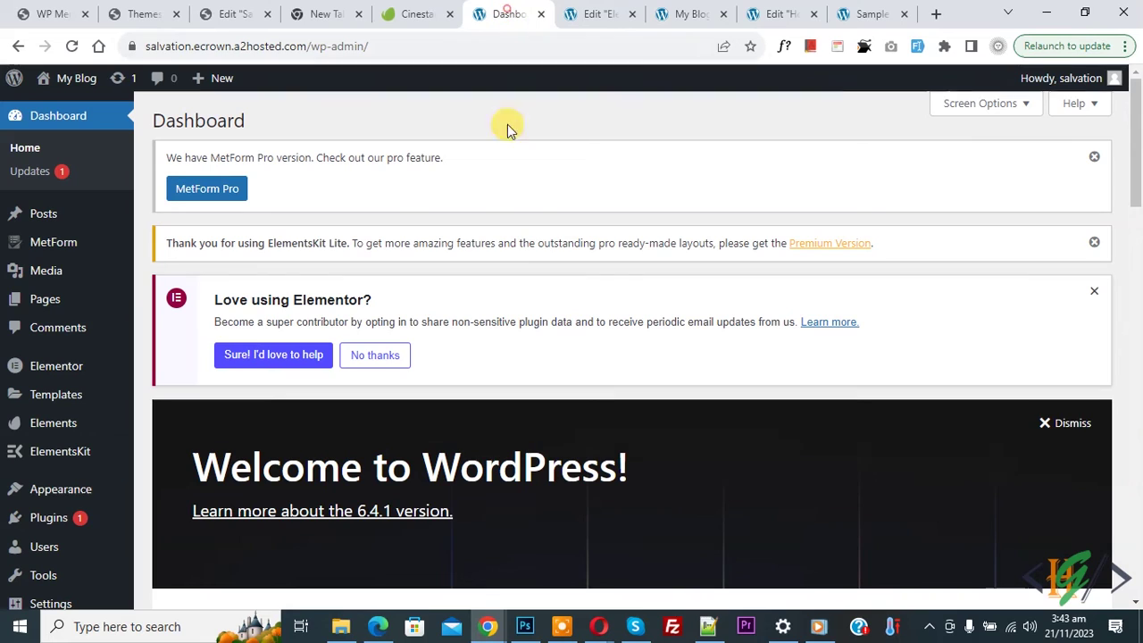
mouse_move(36, 394)
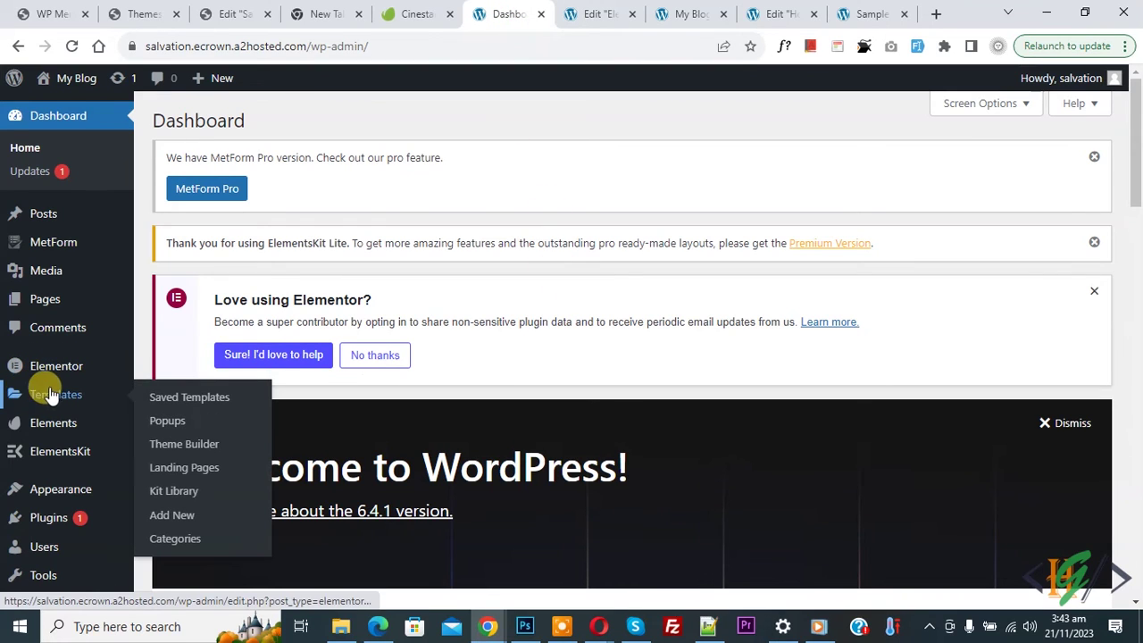
Add a new Theme Builder footer and insert the saved Footer template with its call-to-action.
left_click(196, 453)
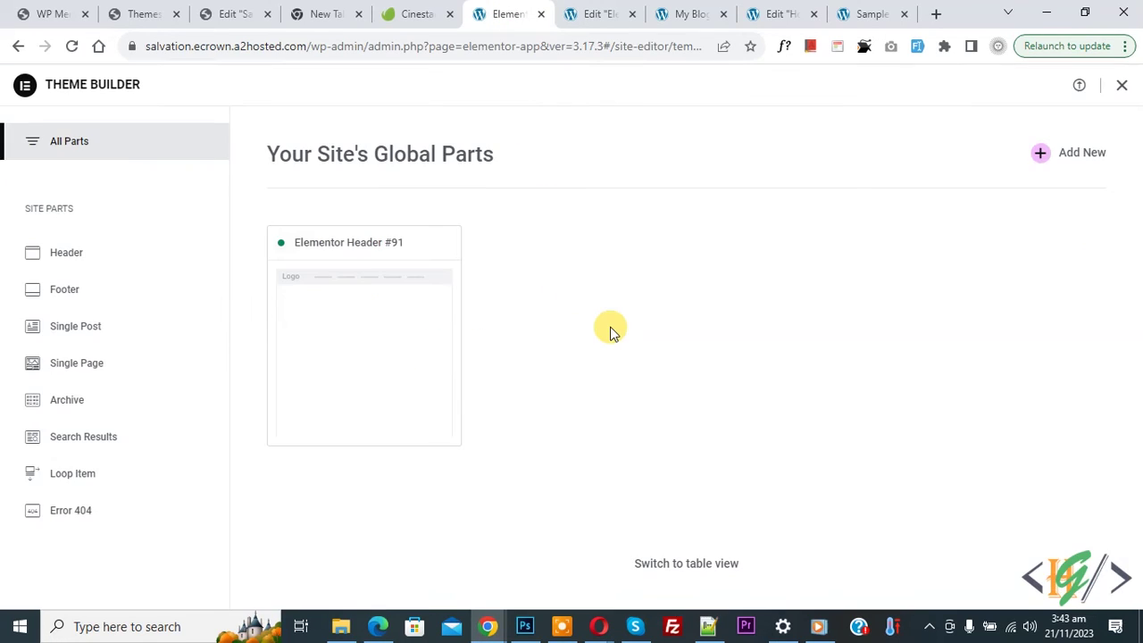
left_click(61, 293)
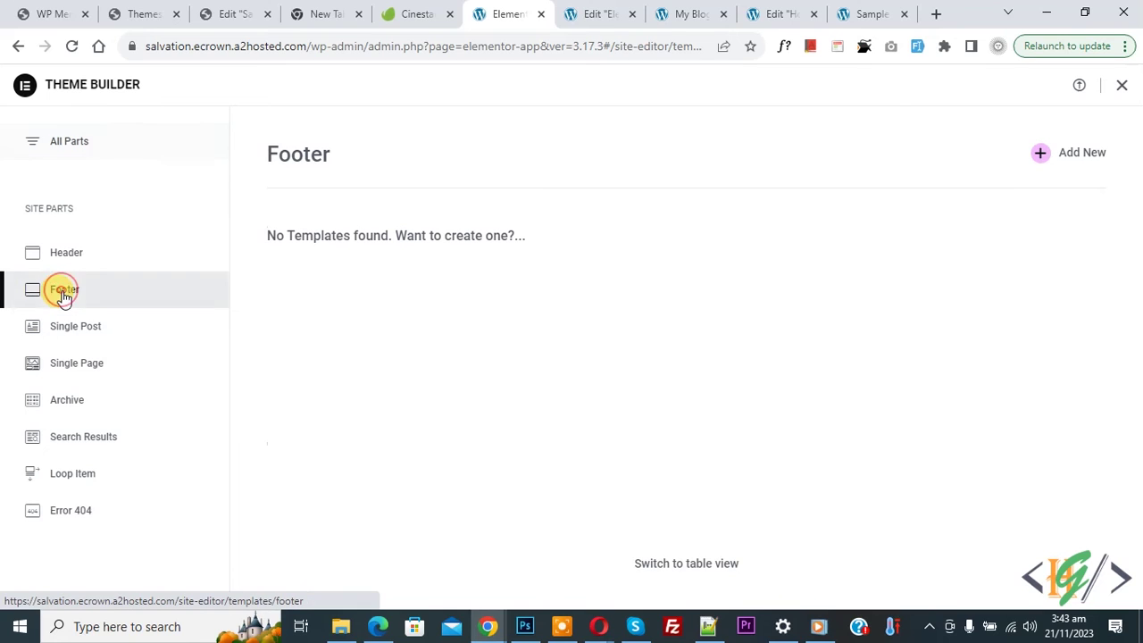
left_click(1070, 162)
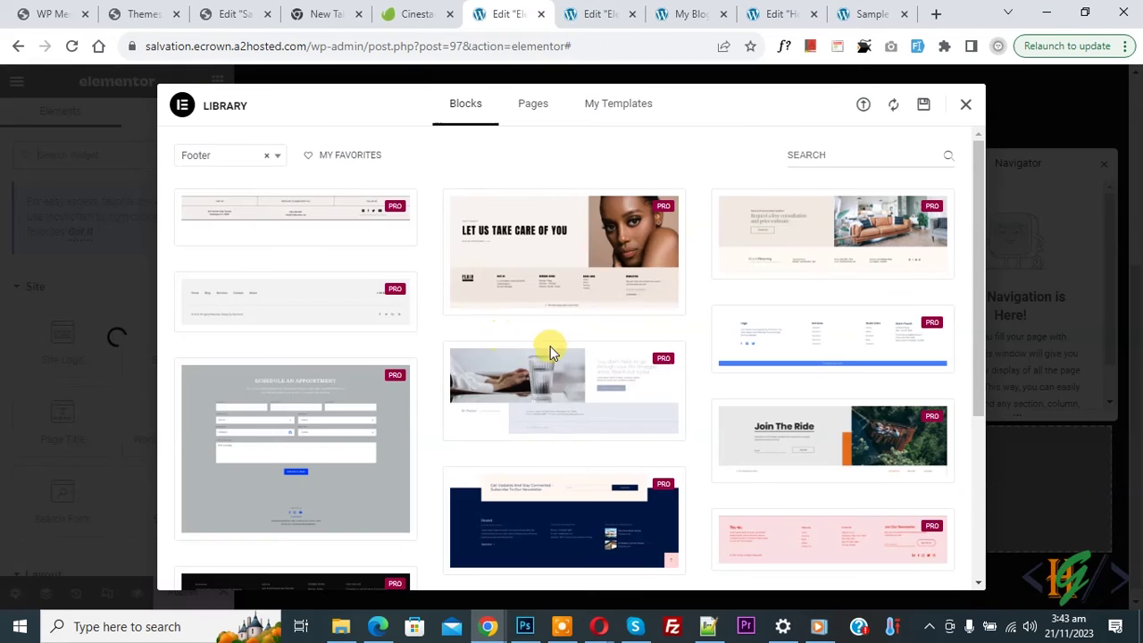
left_click(609, 115)
left_click(862, 500)
left_click(689, 387)
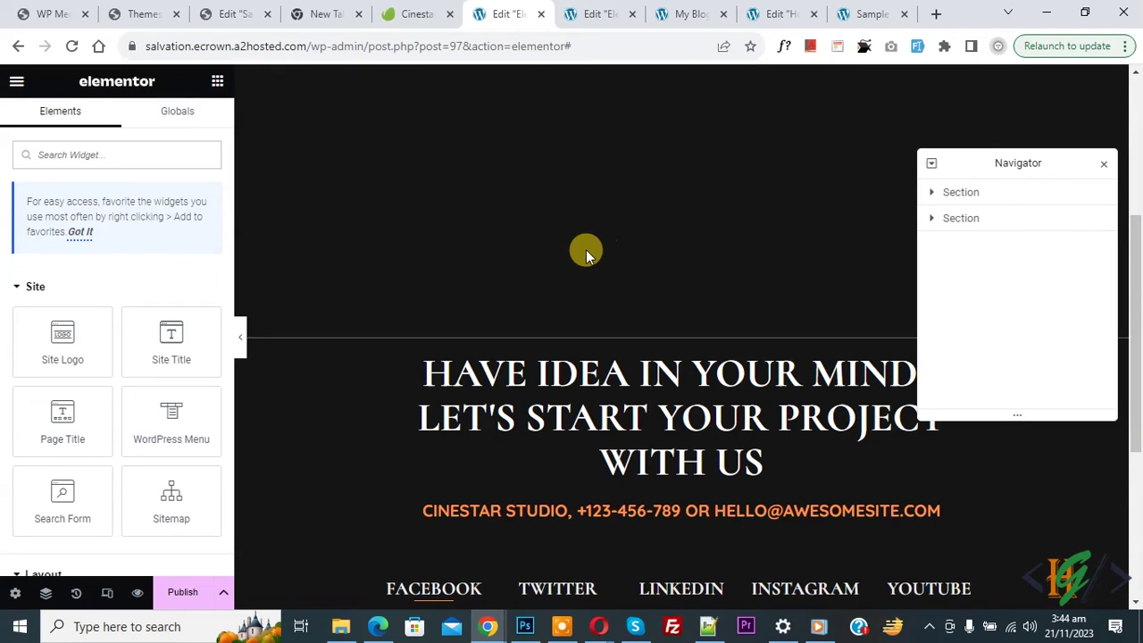
Publish the footer with an Include / Entire Site display condition.
left_click(183, 594)
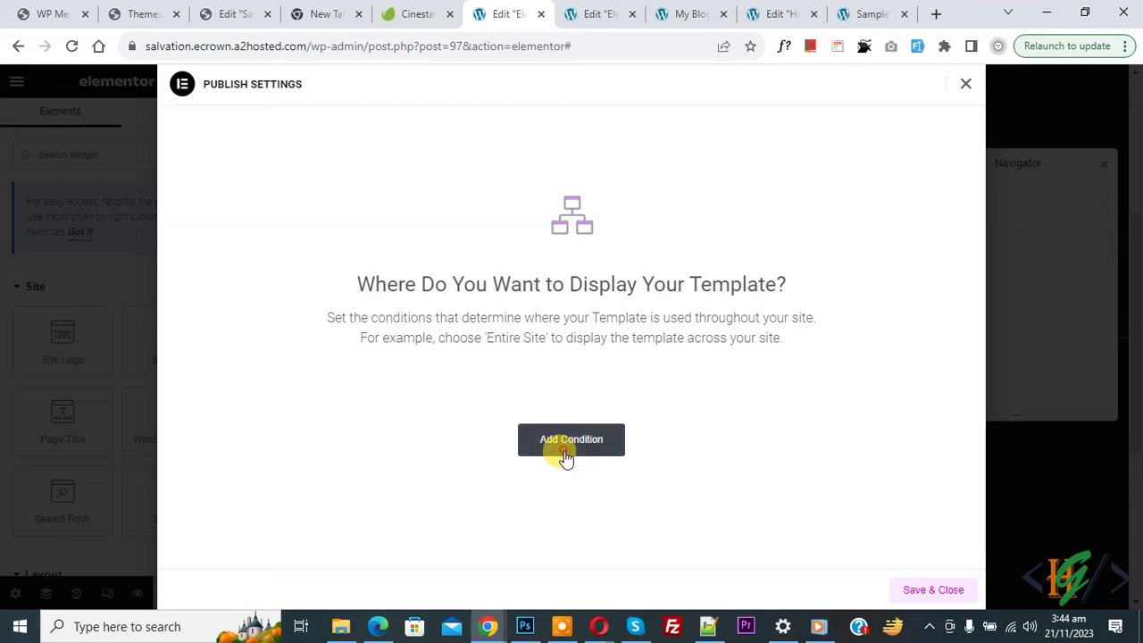
left_click(565, 453)
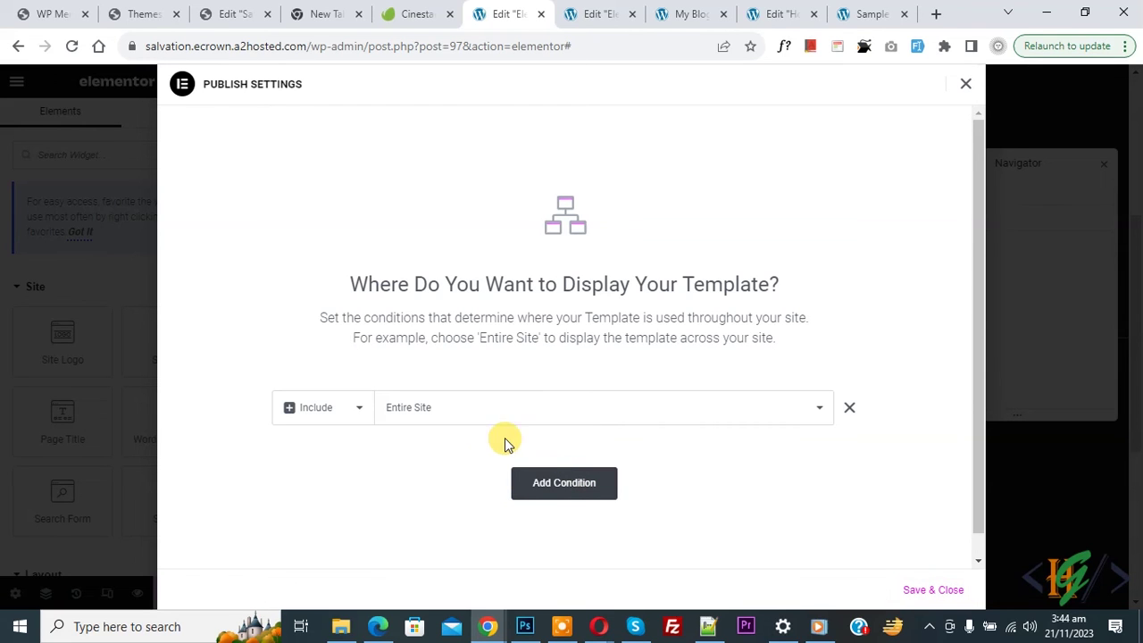
left_click(924, 589)
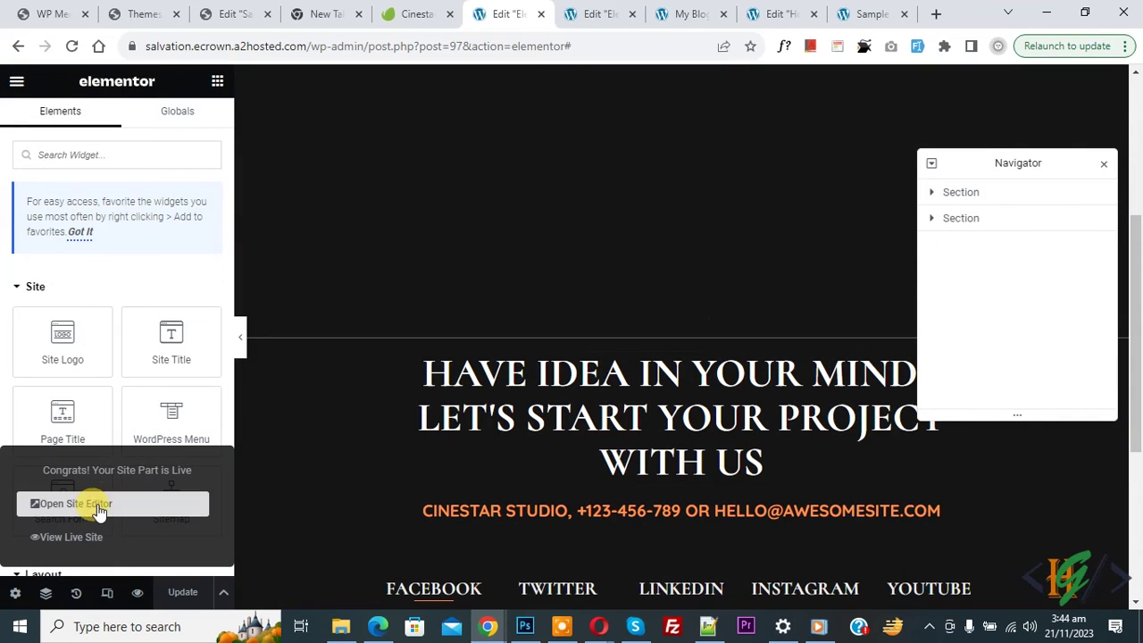
Reload the live My Blog homepage and scroll down to check the new footer.
left_click(683, 13)
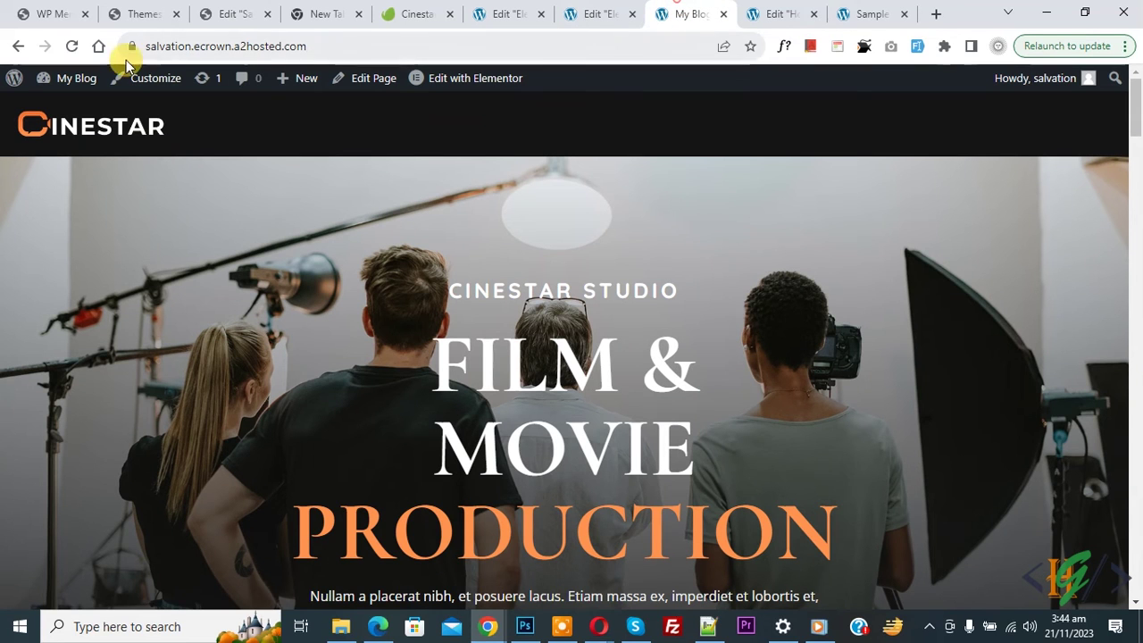
left_click(75, 46)
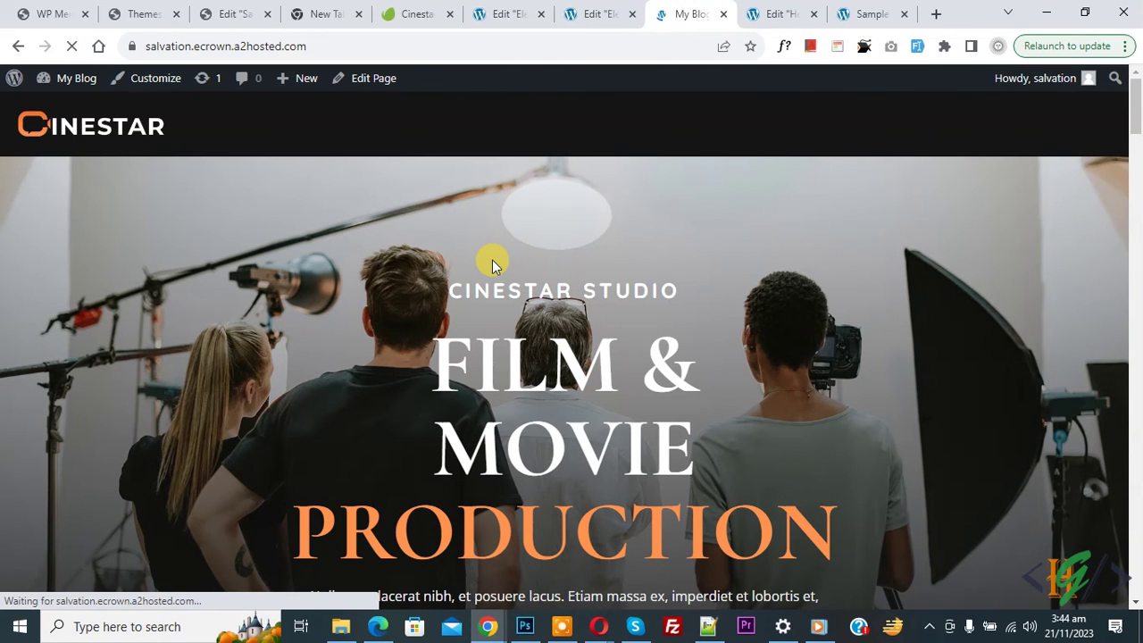
left_click_drag(1136, 116, 1135, 571)
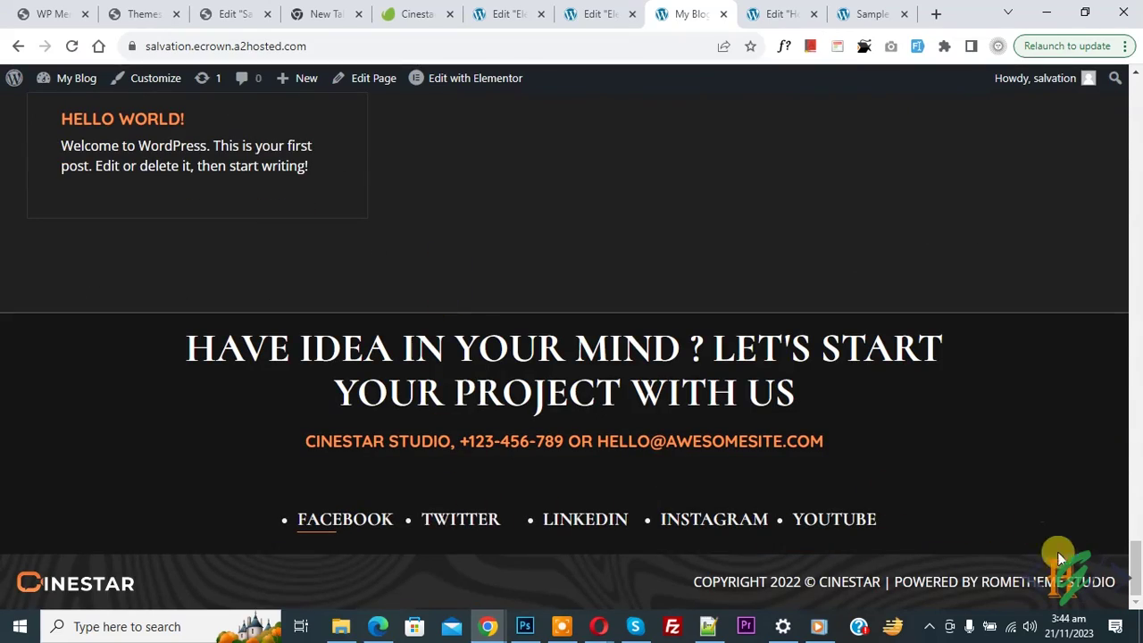
left_click_drag(1135, 558, 1134, 107)
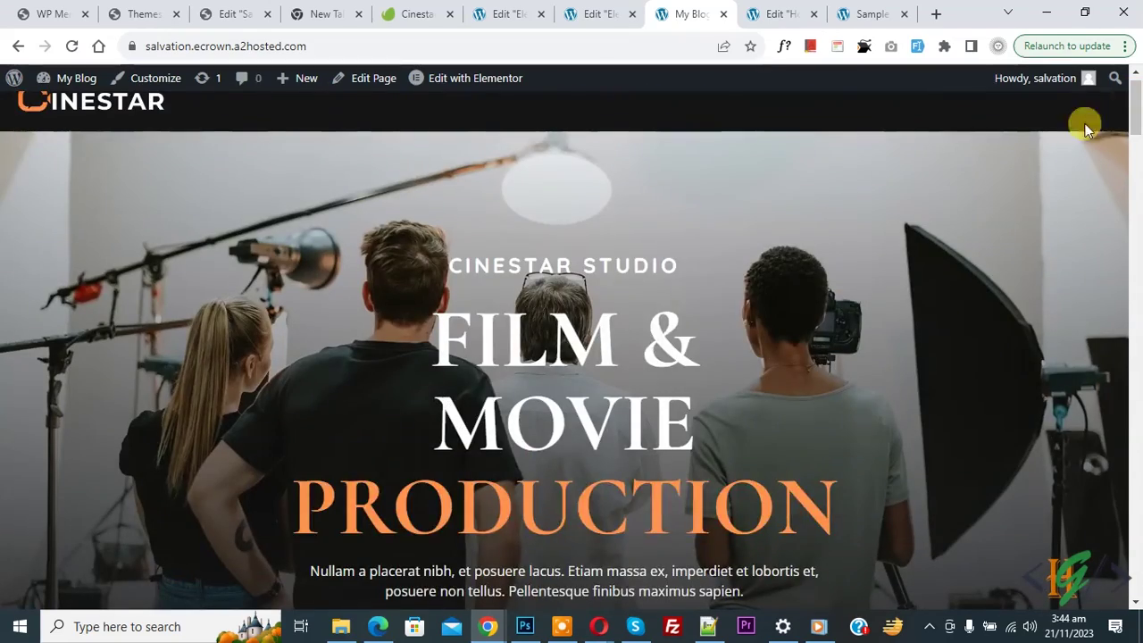